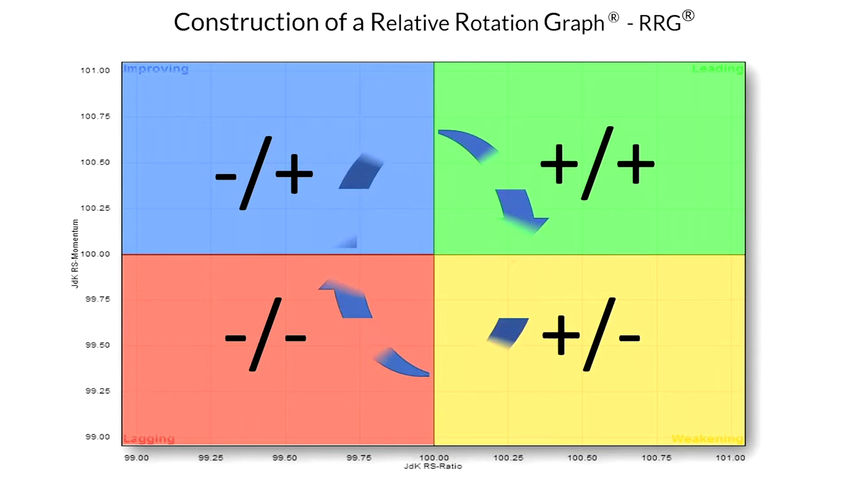
Step: Switch from the slide show to the Chrome window with the XLK SharpChart and dock it in the upper-right quarter of the desktop
{"action": "key", "text": "alt+Tab"}
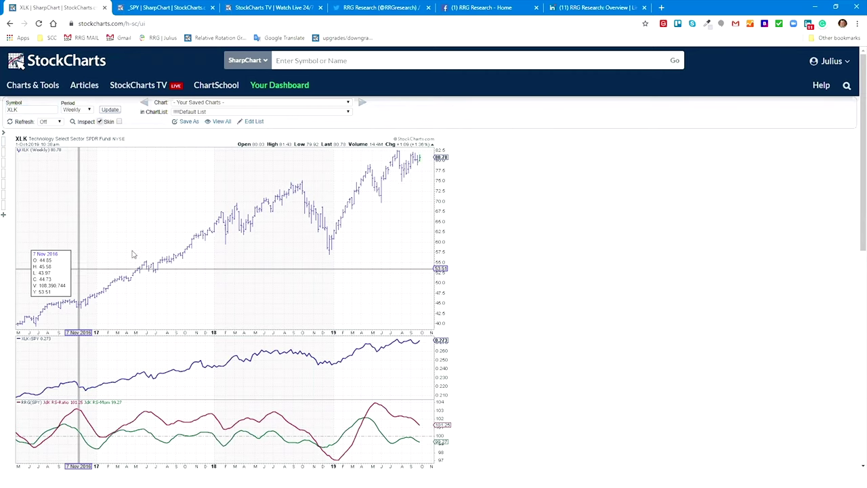
{"action": "left_click", "coordinate": [836, 7]}
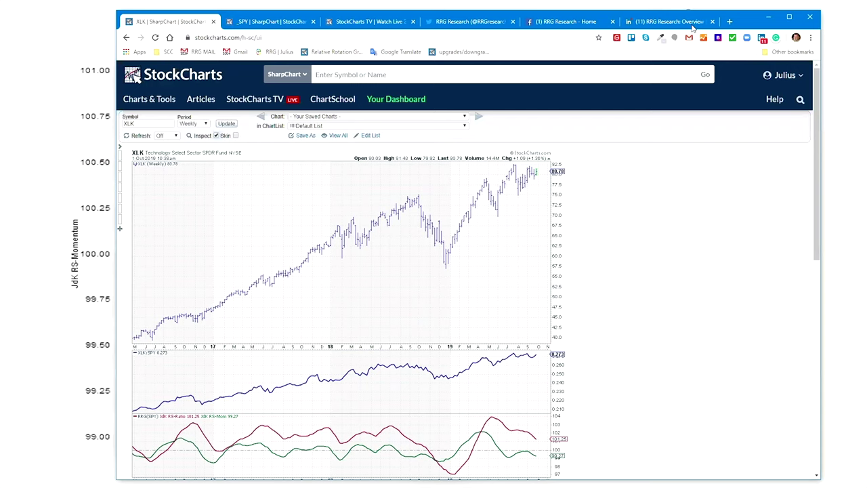
{"action": "left_click_drag", "start_coordinate": [664, 17], "coordinate": [669, 21]}
{"action": "key", "text": "super+Right"}
{"action": "key", "text": "super+Up"}
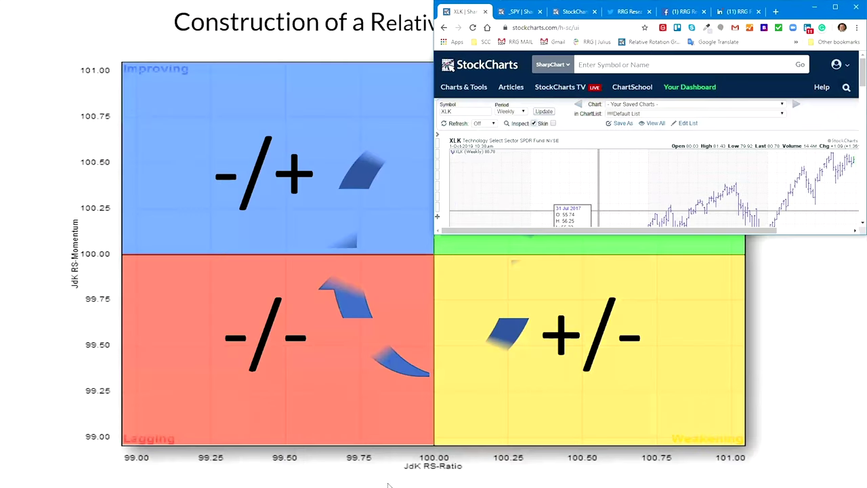
Step: Bring up the Members Dashboard browser window and size it and the XLK chart window to sit side by side at full height
{"action": "key", "text": "alt+Tab"}
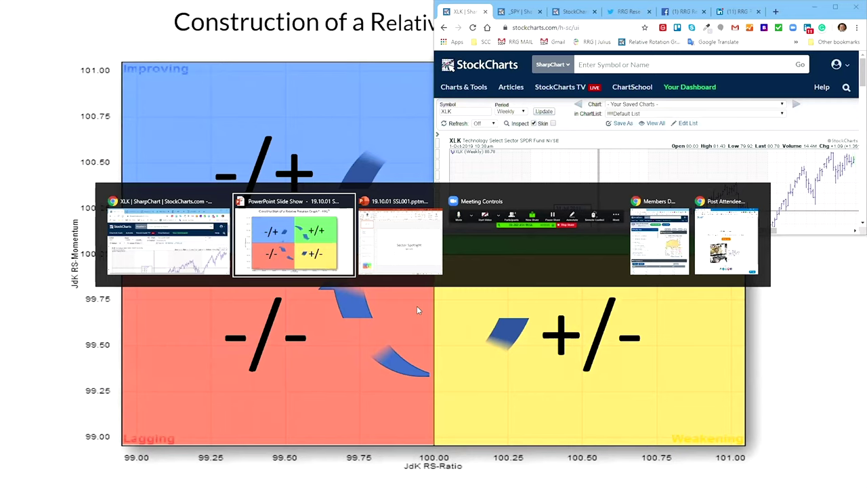
{"action": "key", "text": "alt+Tab"}
{"action": "key", "text": "alt+Tab"}
{"action": "key", "text": "alt+Tab"}
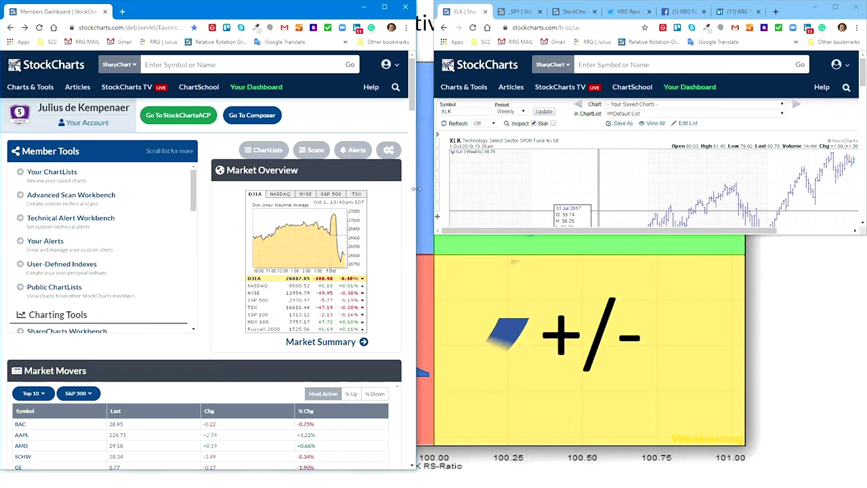
{"action": "left_click_drag", "start_coordinate": [426, 196], "coordinate": [434, 203]}
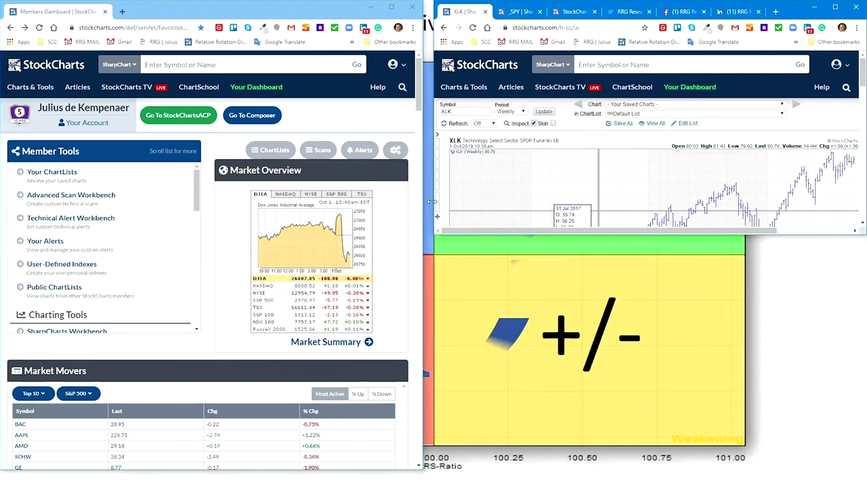
{"action": "double_click", "coordinate": [800, 12]}
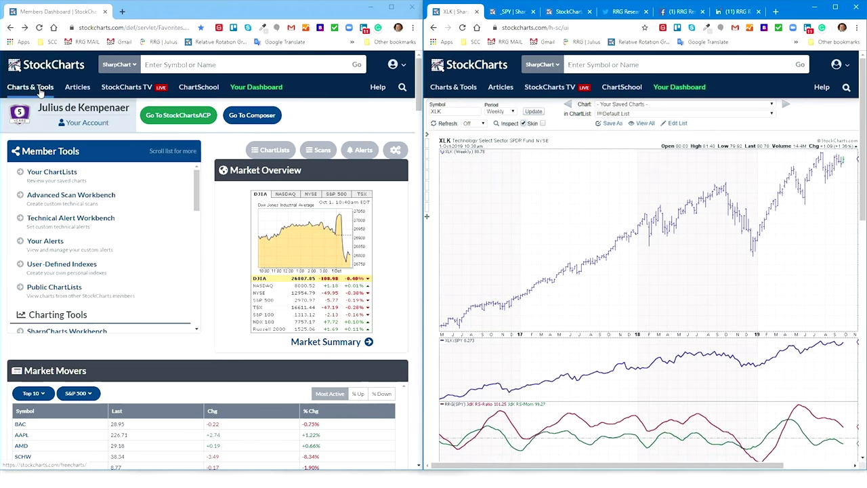
Step: Open the bookmarked Perf Chart - Asset Classes and inspect the commodity, US Dollar, real estate and S&P 500 bars
{"action": "left_click", "coordinate": [50, 42]}
{"action": "mouse_move", "coordinate": [53, 56]}
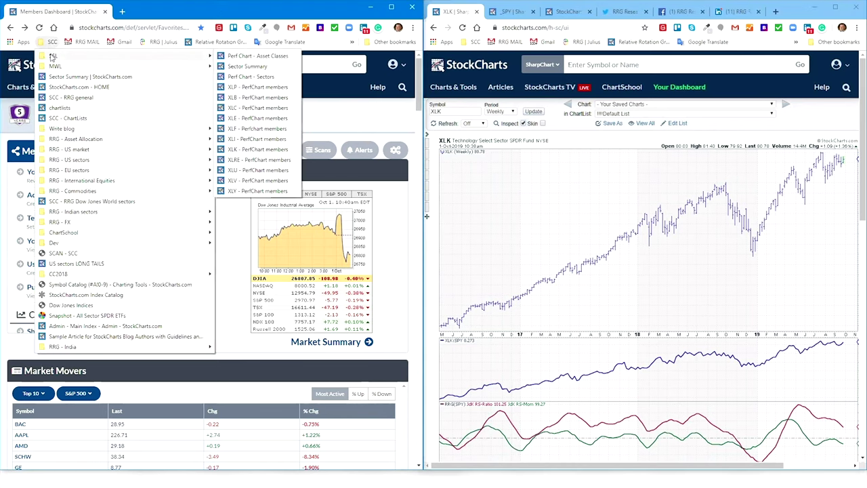
{"action": "left_click", "coordinate": [264, 57]}
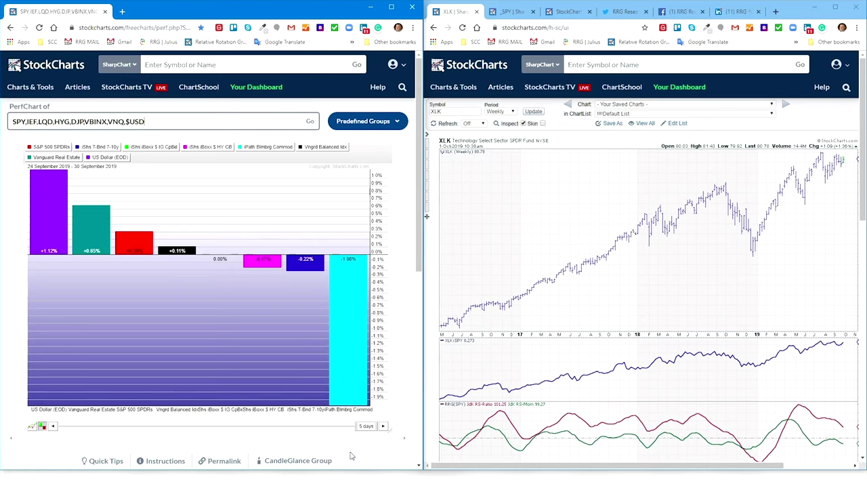
{"action": "mouse_move", "coordinate": [363, 387]}
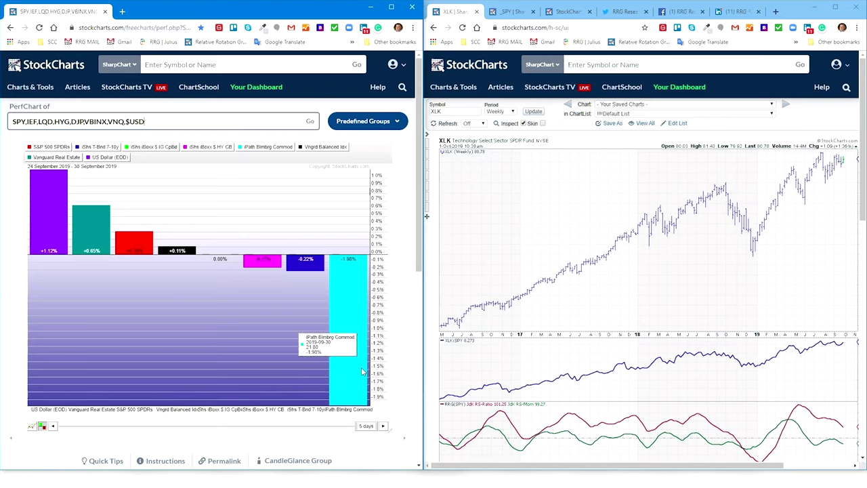
{"action": "mouse_move", "coordinate": [49, 234]}
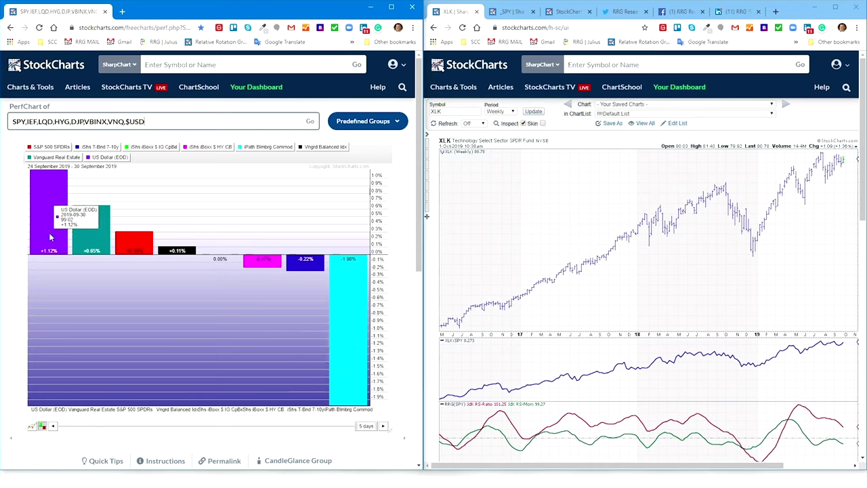
{"action": "mouse_move", "coordinate": [87, 250]}
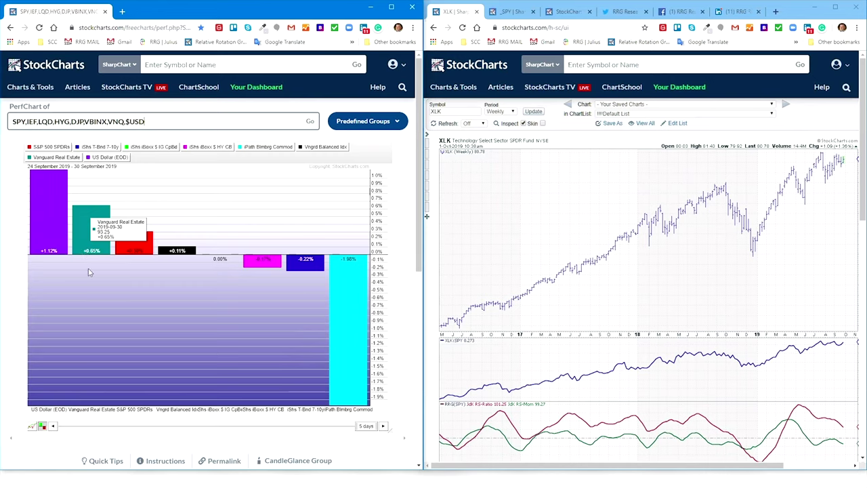
{"action": "mouse_move", "coordinate": [129, 250]}
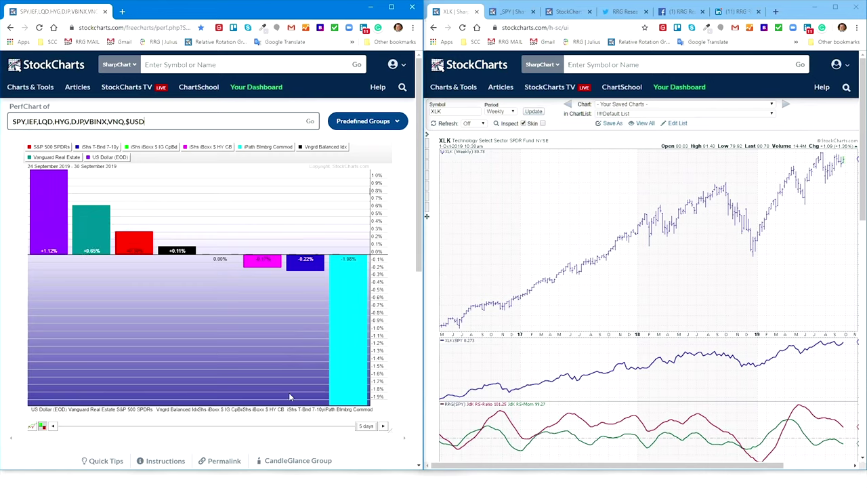
Step: Set the asset-class PerfChart period to 21 days and inspect the real estate, S&P 500, commodity and Treasury bond bars
{"action": "left_click", "coordinate": [367, 426]}
{"action": "left_click", "coordinate": [368, 427]}
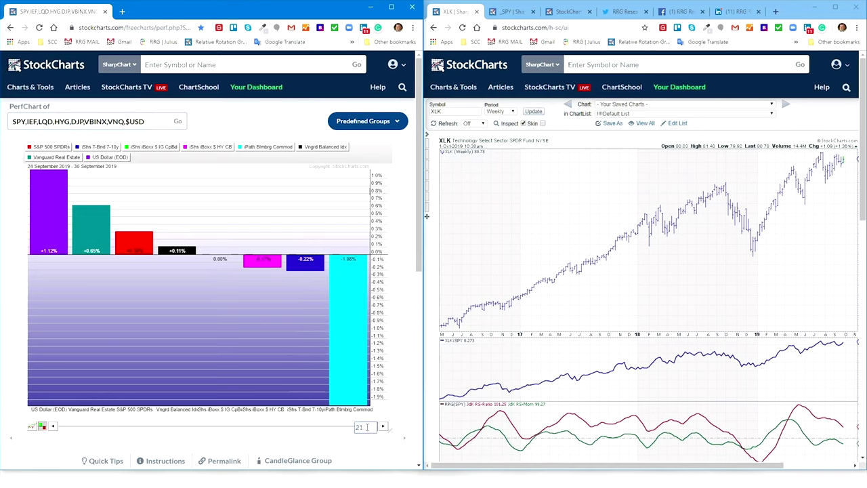
{"action": "key", "text": "Return"}
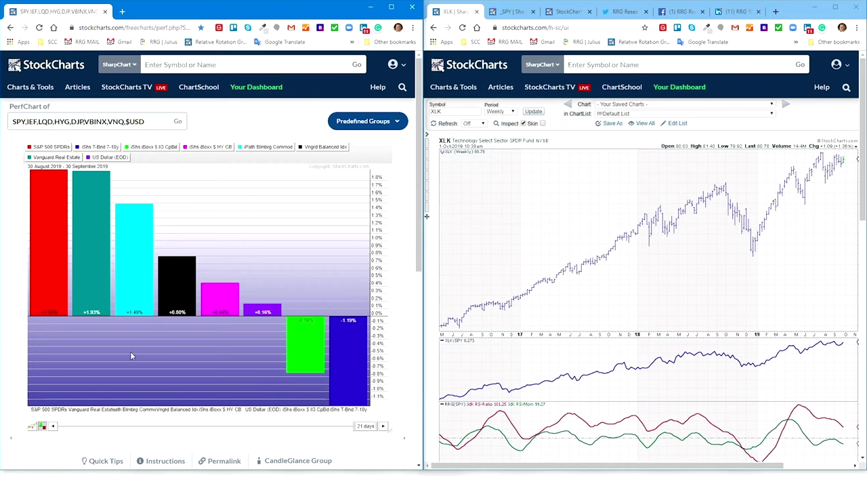
{"action": "mouse_move", "coordinate": [81, 312]}
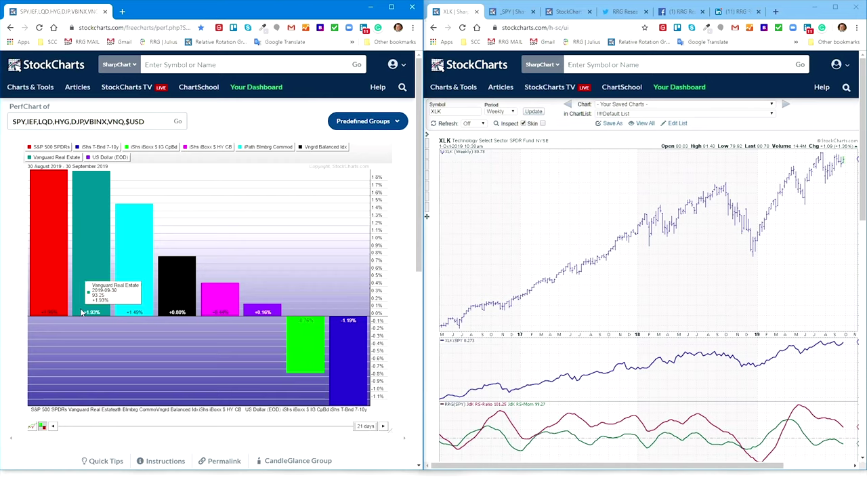
{"action": "mouse_move", "coordinate": [54, 302]}
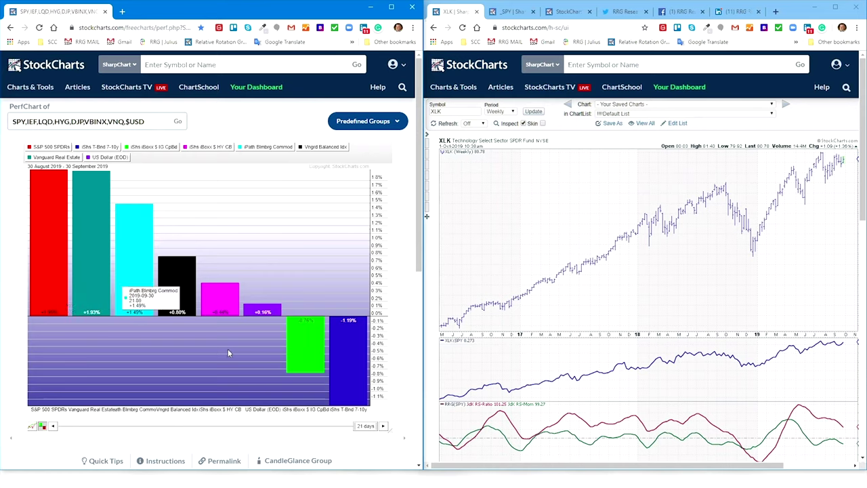
{"action": "mouse_move", "coordinate": [356, 372]}
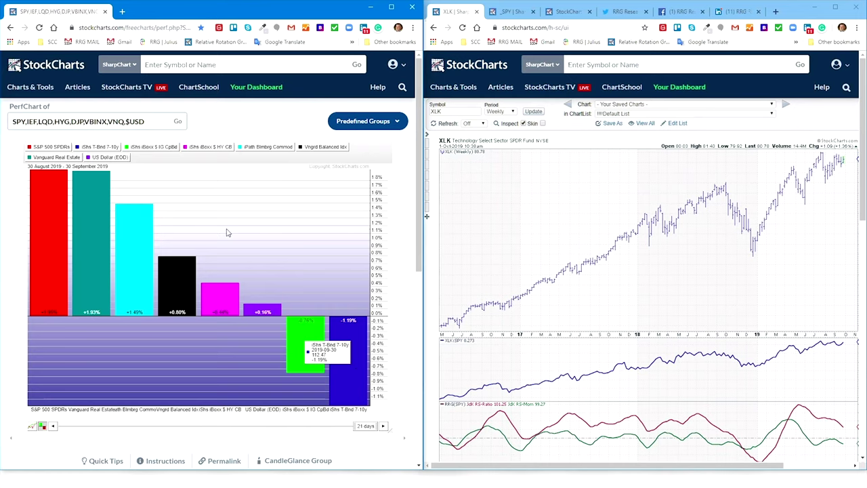
Step: Open the bookmarked Perf Chart - Sectors and inspect the Technology and Staples bars
{"action": "left_click", "coordinate": [53, 42]}
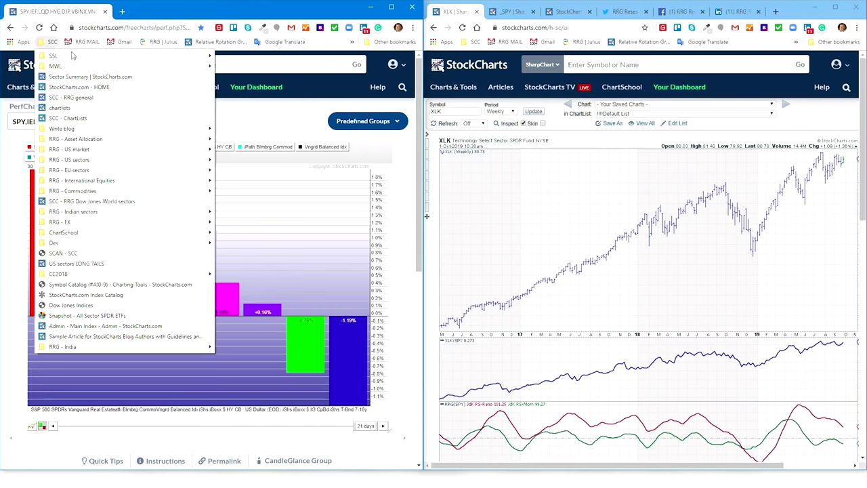
{"action": "mouse_move", "coordinate": [182, 58]}
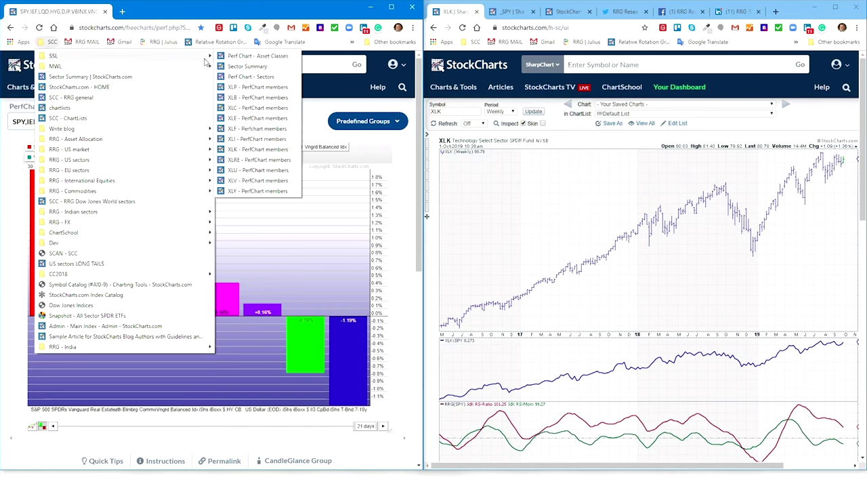
{"action": "left_click", "coordinate": [247, 79]}
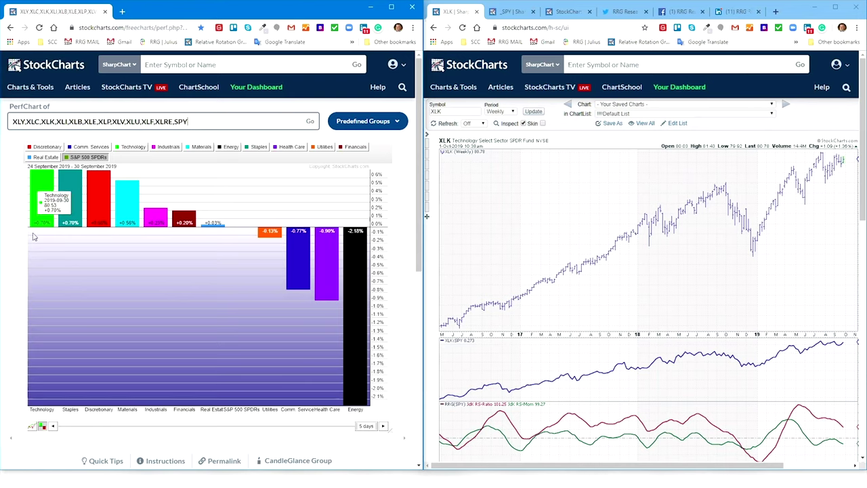
{"action": "mouse_move", "coordinate": [85, 231]}
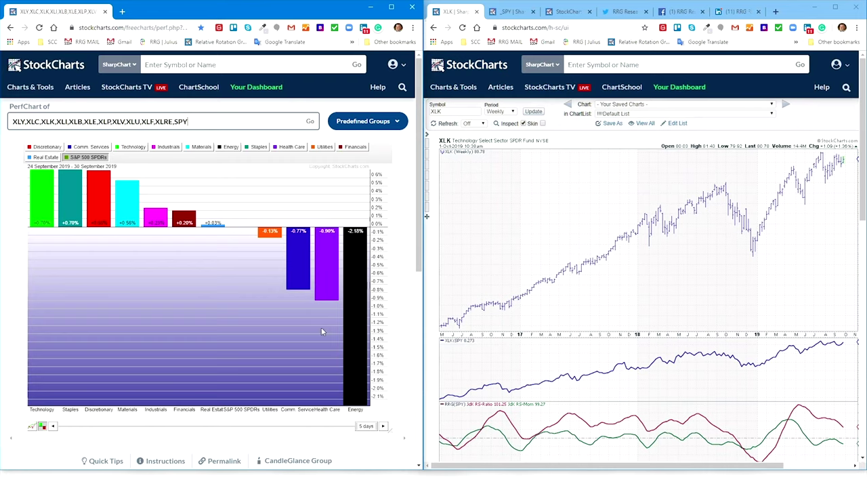
Step: Set the sector PerfChart period to 21 days
{"action": "double_click", "coordinate": [366, 427]}
{"action": "left_click", "coordinate": [364, 427]}
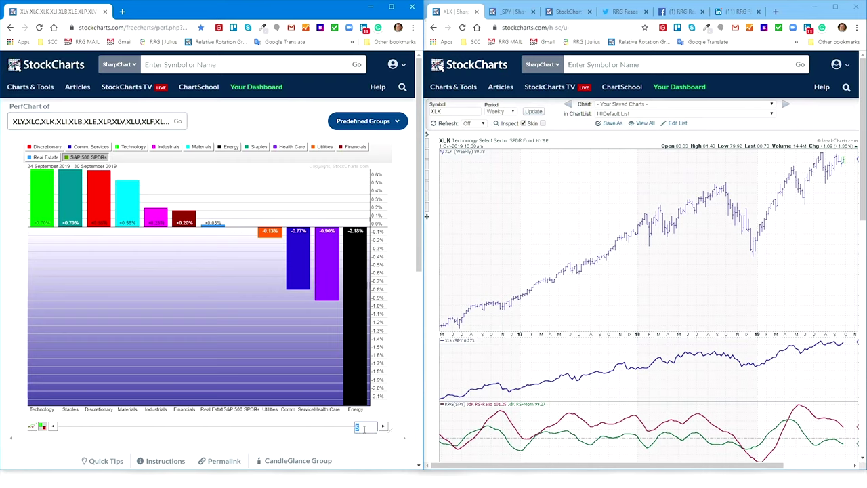
{"action": "type", "text": "21"}
{"action": "key", "text": "Return"}
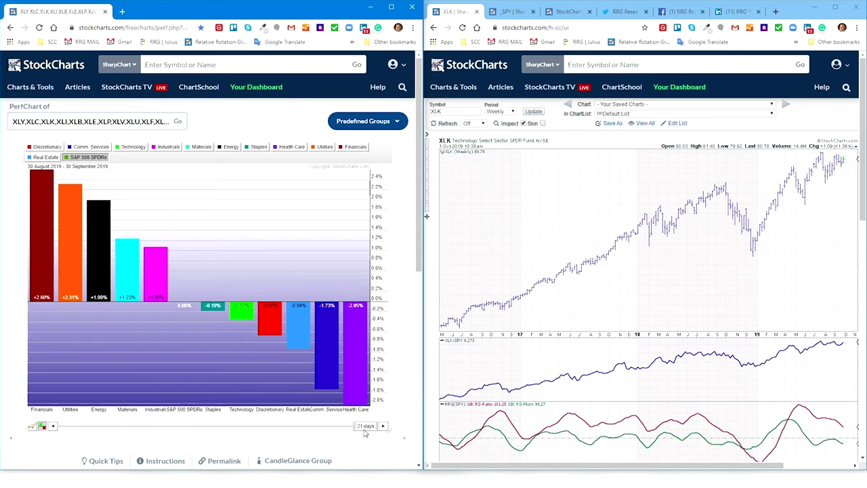
Step: Switch the sector PerfChart from S&P 500-relative to absolute performance and compare the sector bars with the S&P 500 SPDRs bar
{"action": "left_click", "coordinate": [65, 157]}
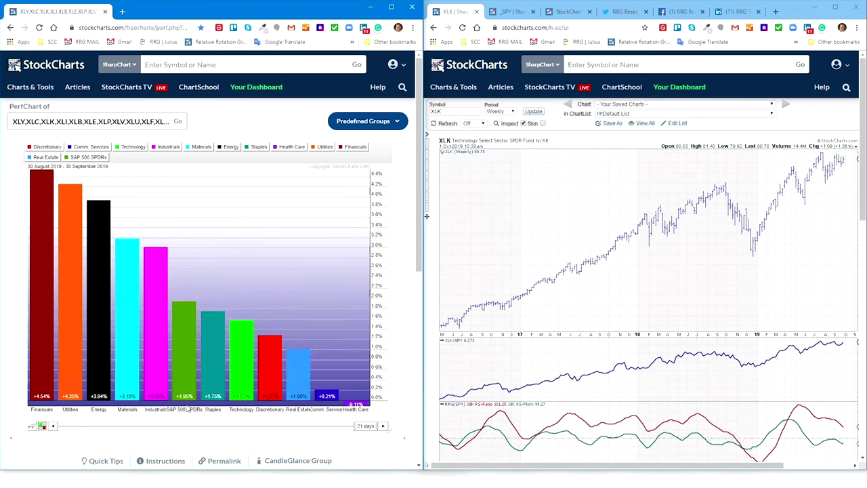
{"action": "mouse_move", "coordinate": [185, 405]}
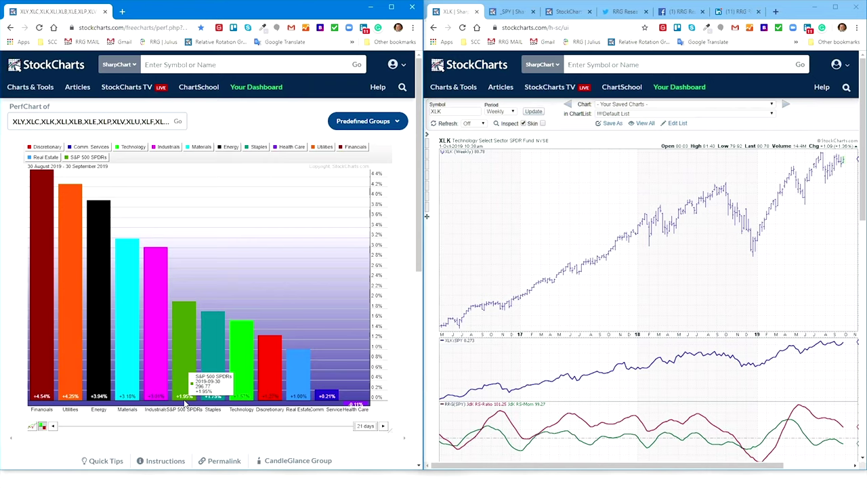
{"action": "mouse_move", "coordinate": [82, 401]}
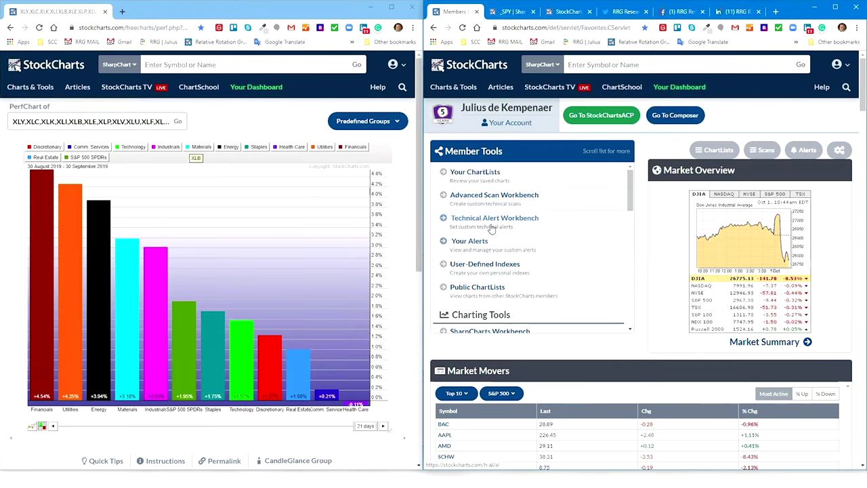
Step: Open the !!!!Sector Spotlight ChartList from the member's ChartLists and display it as 10 charts per page
{"action": "left_click", "coordinate": [486, 176]}
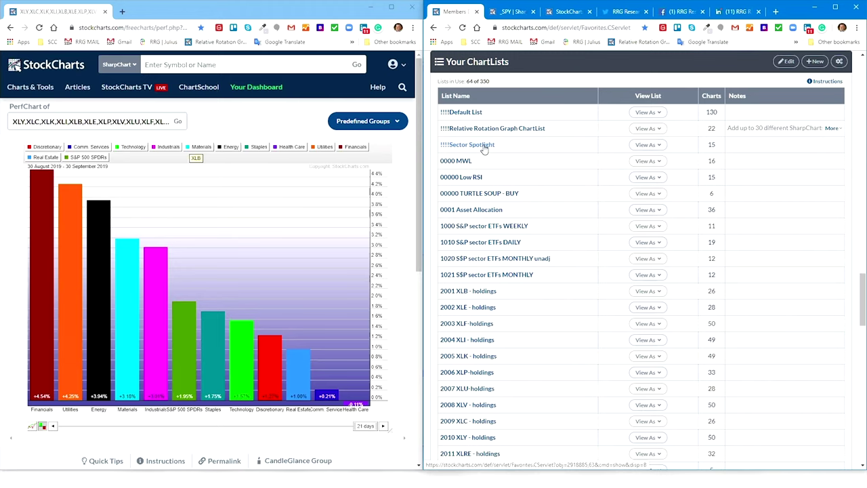
{"action": "left_click", "coordinate": [483, 146]}
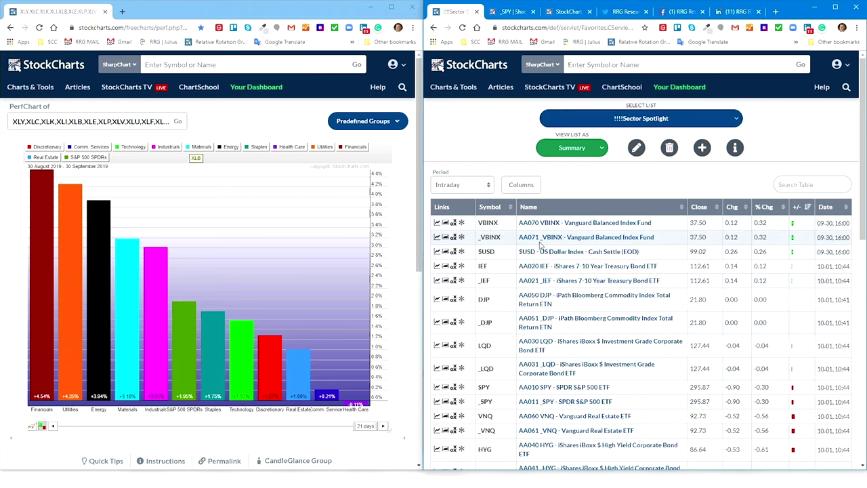
{"action": "left_click", "coordinate": [601, 153]}
{"action": "left_click", "coordinate": [568, 179]}
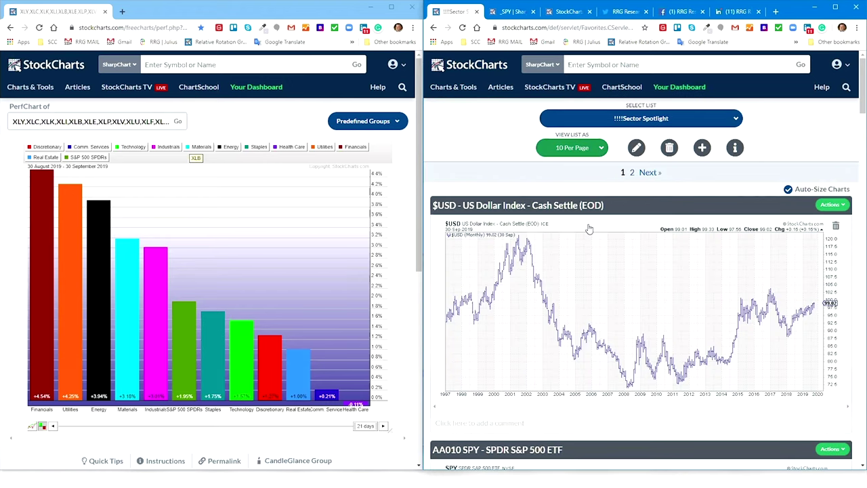
Step: Compare the monthly SPY chart with the unadjusted _SPY chart in the Sector Spotlight list
{"action": "scroll", "coordinate": [588, 232], "scroll_direction": "down", "scroll_amount": 1}
{"action": "scroll", "coordinate": [584, 239], "scroll_direction": "down", "scroll_amount": 4}
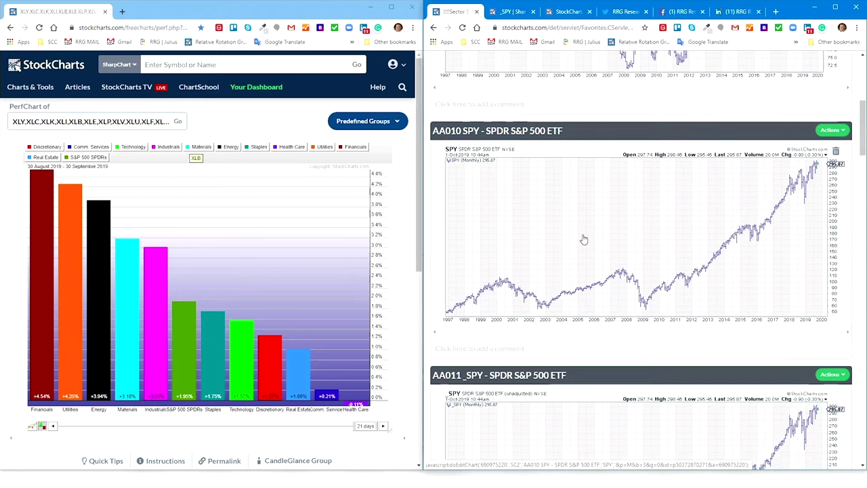
{"action": "scroll", "coordinate": [585, 239], "scroll_direction": "down", "scroll_amount": 2}
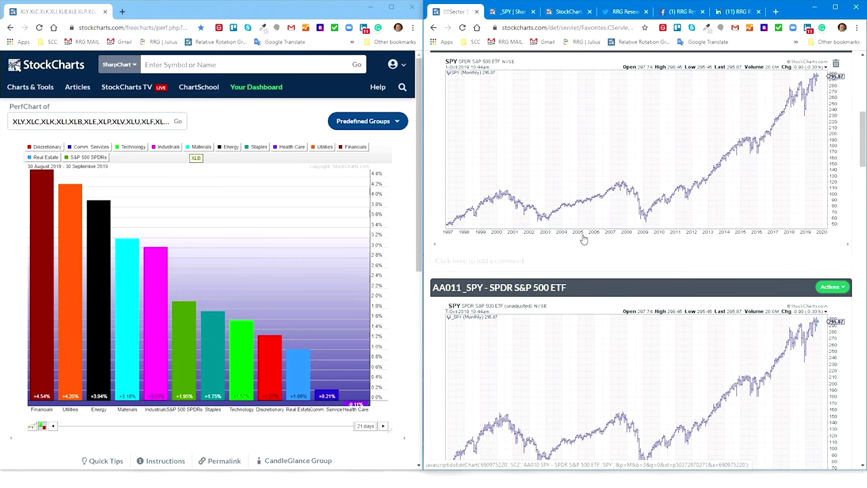
{"action": "scroll", "coordinate": [459, 161], "scroll_direction": "down", "scroll_amount": 1}
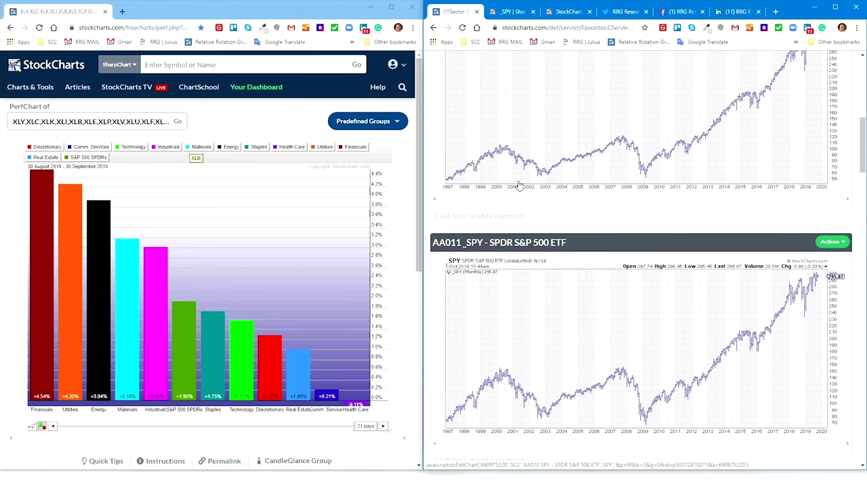
{"action": "scroll", "coordinate": [530, 216], "scroll_direction": "up", "scroll_amount": 1}
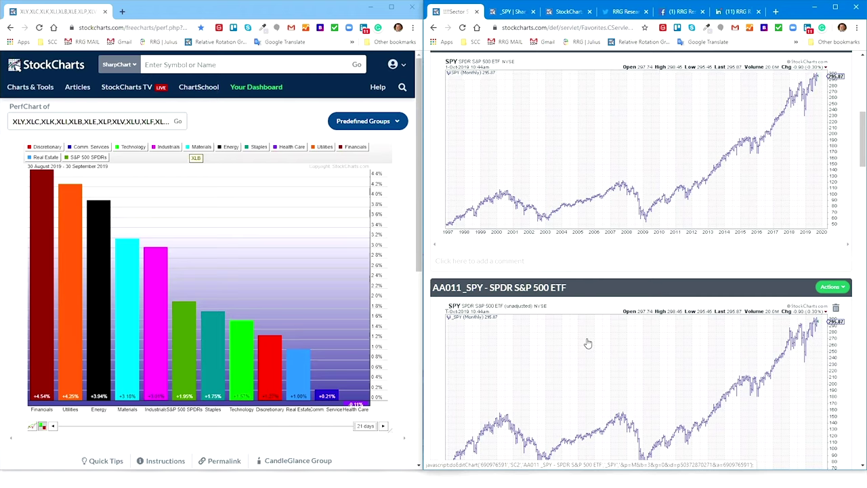
{"action": "scroll", "coordinate": [588, 343], "scroll_direction": "down", "scroll_amount": 3}
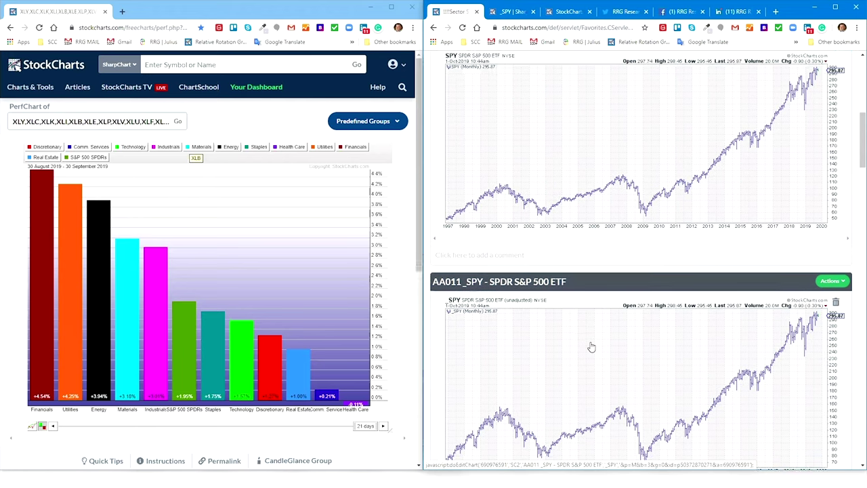
Step: Compare the monthly IEF Treasury bond chart with the unadjusted _IEF chart in the Sector Spotlight list
{"action": "scroll", "coordinate": [591, 346], "scroll_direction": "down", "scroll_amount": 3}
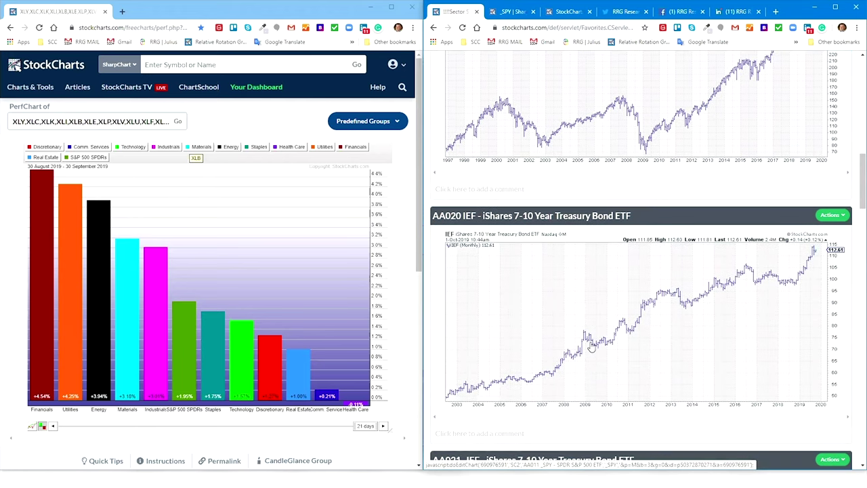
{"action": "scroll", "coordinate": [591, 347], "scroll_direction": "down", "scroll_amount": 1}
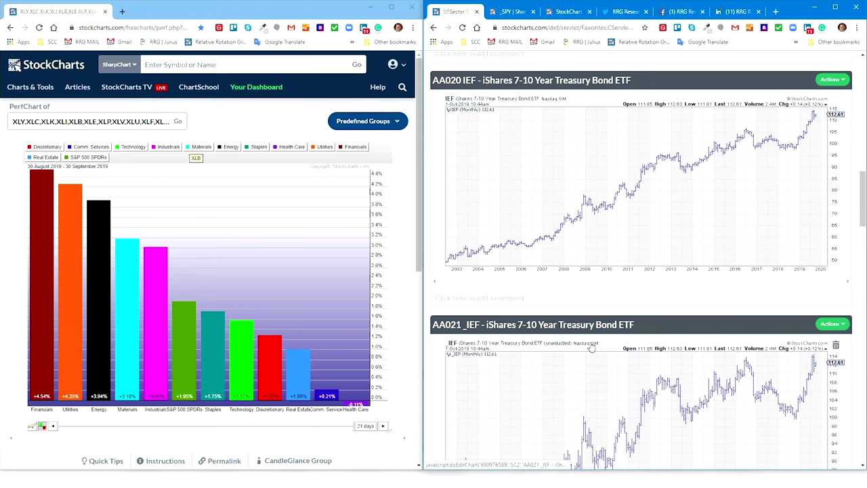
{"action": "scroll", "coordinate": [591, 347], "scroll_direction": "down", "scroll_amount": 1}
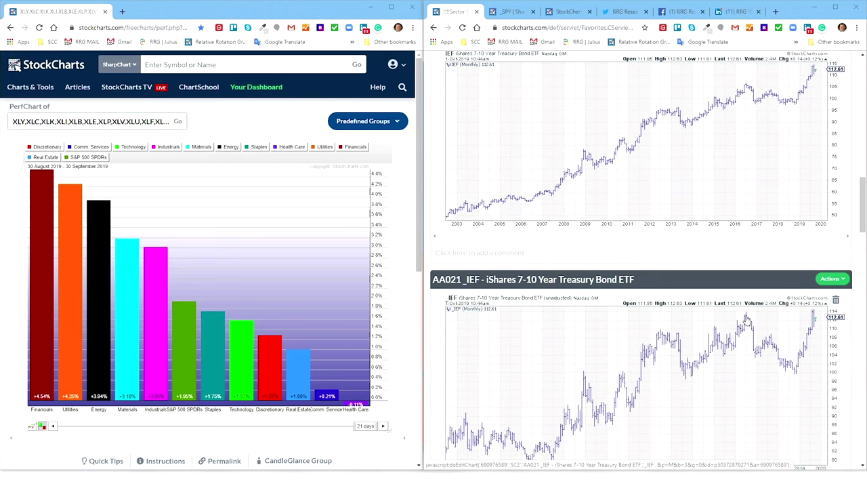
Step: Compare the monthly LQD investment-grade corporate bond chart with its unadjusted _LQD version
{"action": "scroll", "coordinate": [746, 320], "scroll_direction": "down", "scroll_amount": 5}
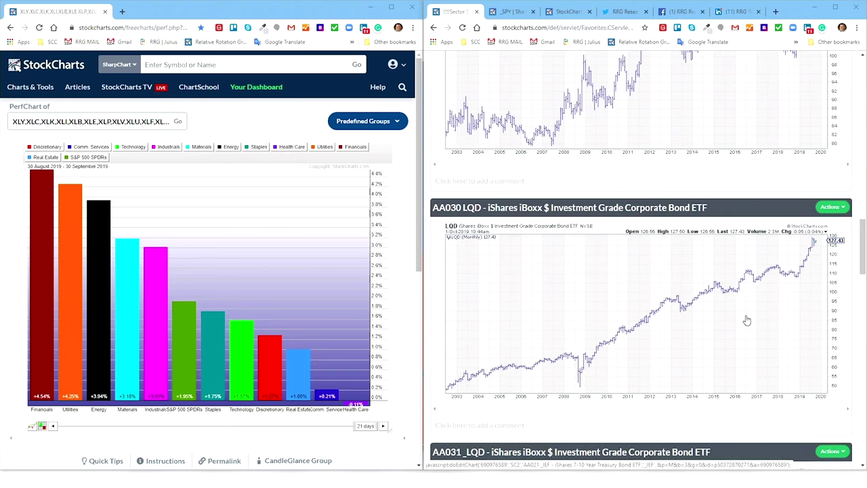
{"action": "scroll", "coordinate": [747, 320], "scroll_direction": "down", "scroll_amount": 1}
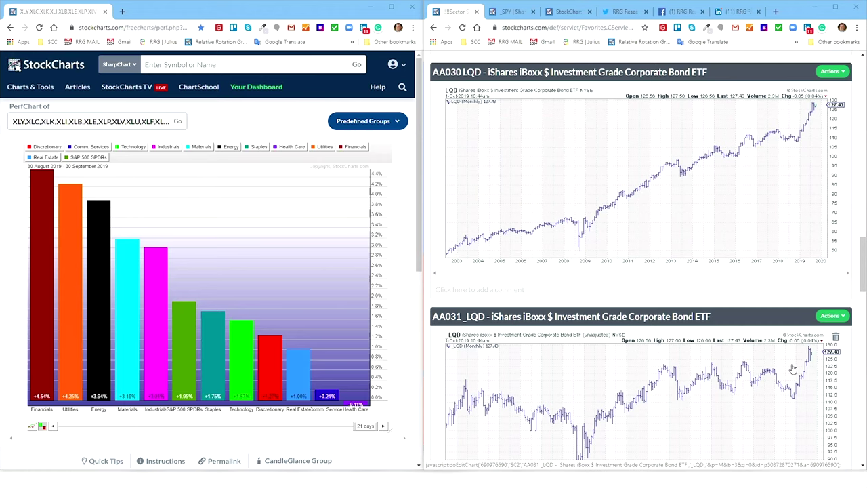
{"action": "scroll", "coordinate": [793, 368], "scroll_direction": "down", "scroll_amount": 2}
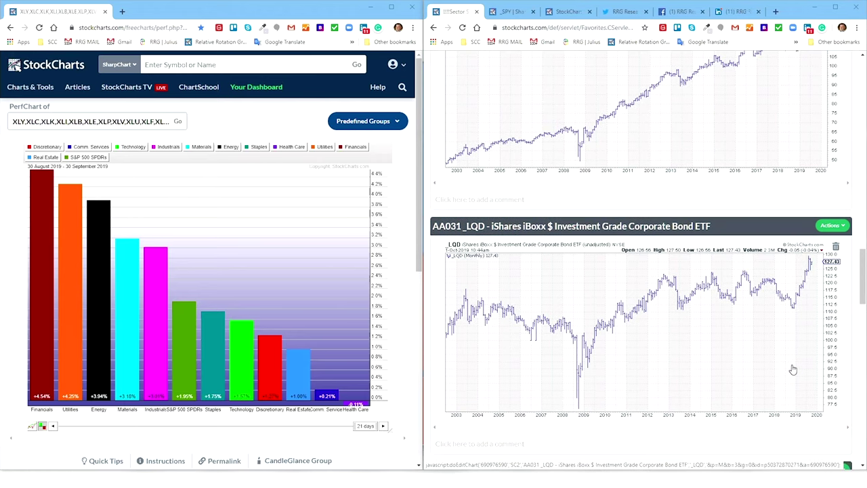
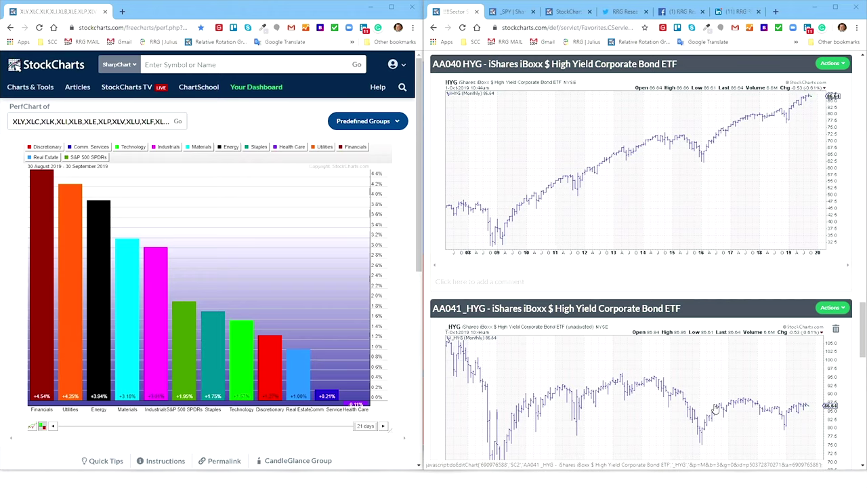
Step: Compare the monthly HYG high-yield corporate bond chart with the unadjusted _HYG chart, including the recent highs and lows
{"action": "scroll", "coordinate": [716, 408], "scroll_direction": "down", "scroll_amount": 1}
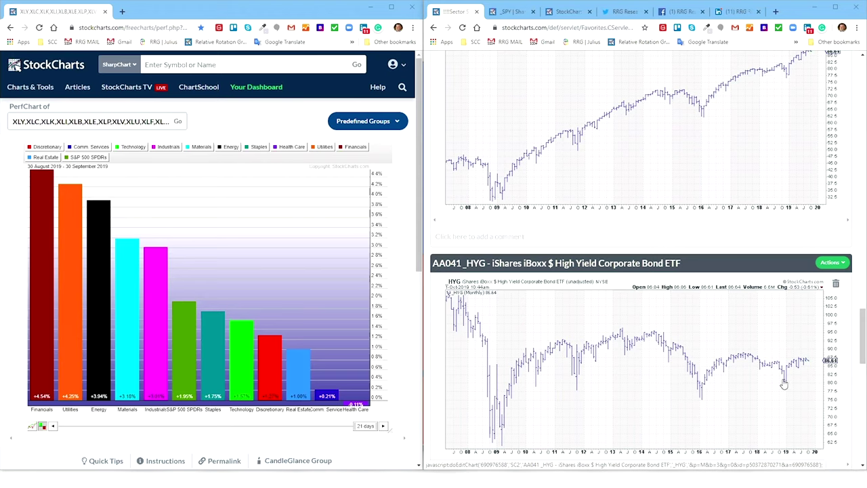
{"action": "scroll", "coordinate": [750, 347], "scroll_direction": "up", "scroll_amount": 1}
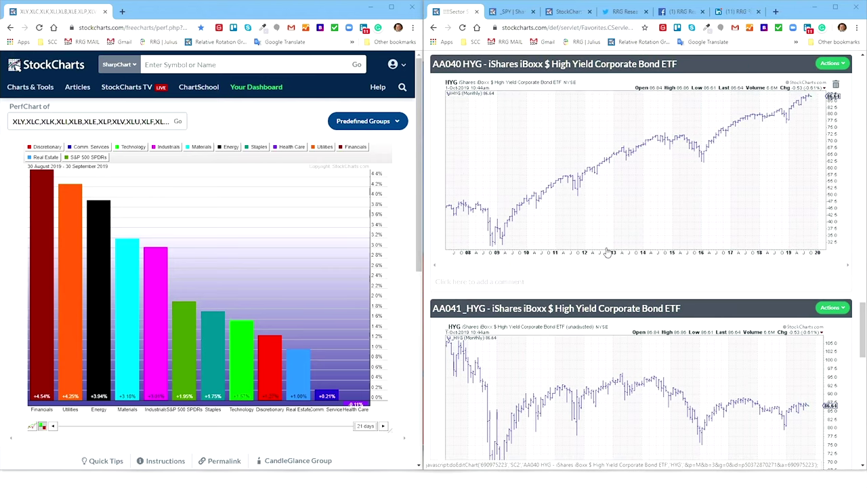
{"action": "scroll", "coordinate": [672, 227], "scroll_direction": "down", "scroll_amount": 1}
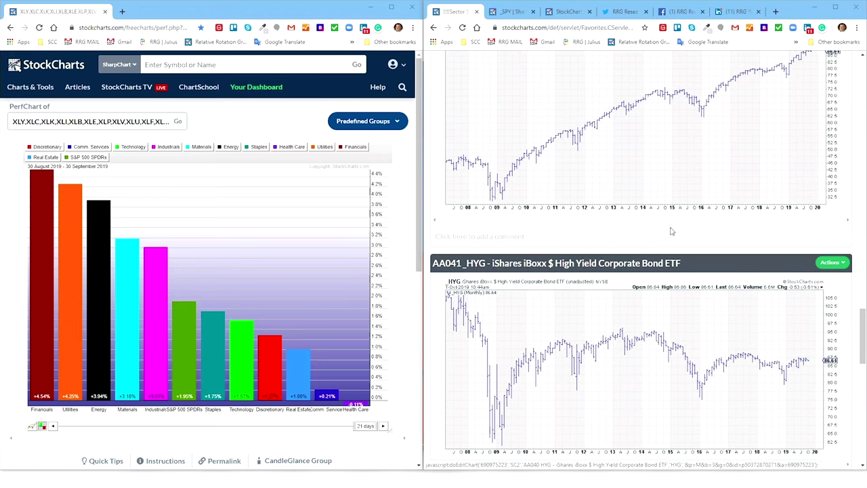
{"action": "scroll", "coordinate": [672, 229], "scroll_direction": "up", "scroll_amount": 1}
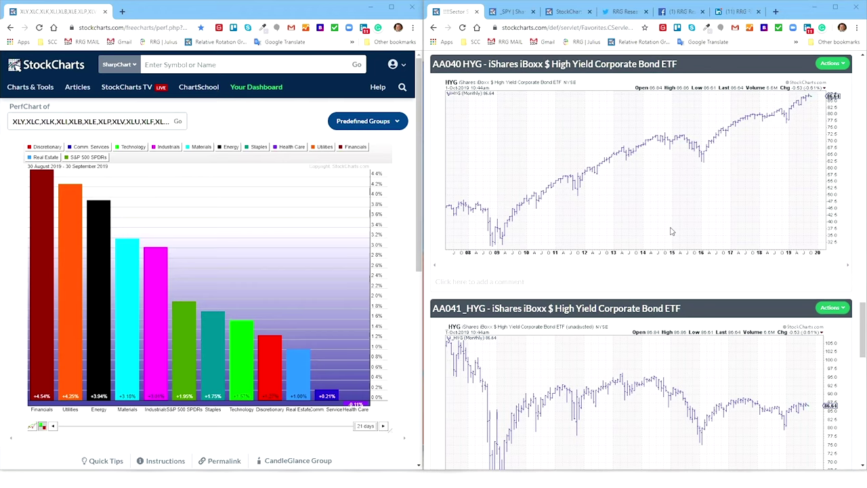
{"action": "scroll", "coordinate": [671, 231], "scroll_direction": "down", "scroll_amount": 1}
Step: Examine the monthly DJP commodity chart and go to page 2 of the list for its unadjusted _DJP version
{"action": "scroll", "coordinate": [672, 232], "scroll_direction": "down", "scroll_amount": 3}
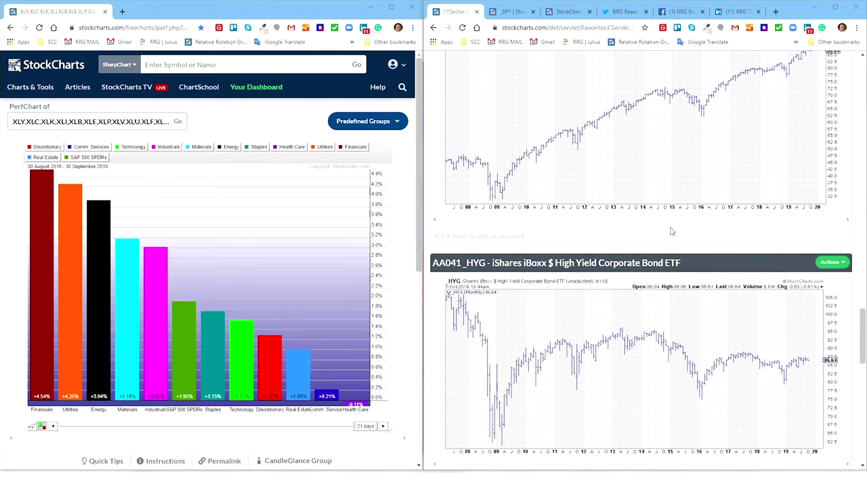
{"action": "scroll", "coordinate": [669, 235], "scroll_direction": "down", "scroll_amount": 6}
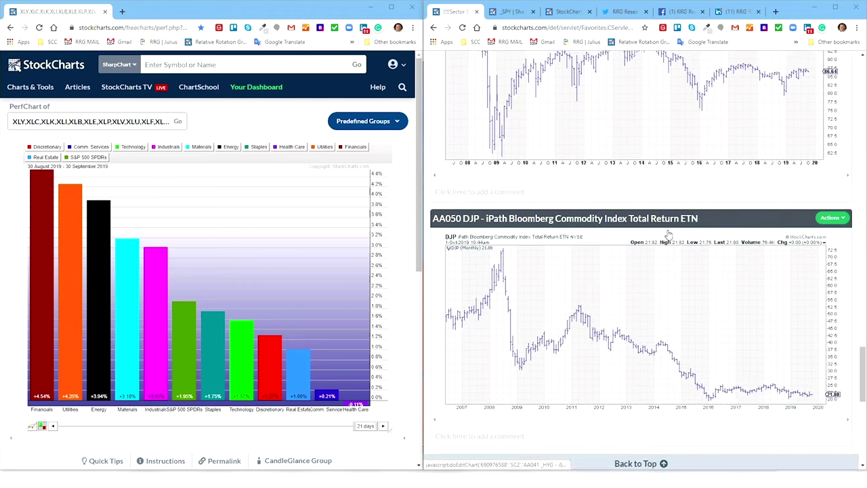
{"action": "scroll", "coordinate": [669, 235], "scroll_direction": "up", "scroll_amount": 1}
{"action": "scroll", "coordinate": [651, 244], "scroll_direction": "down", "scroll_amount": 1}
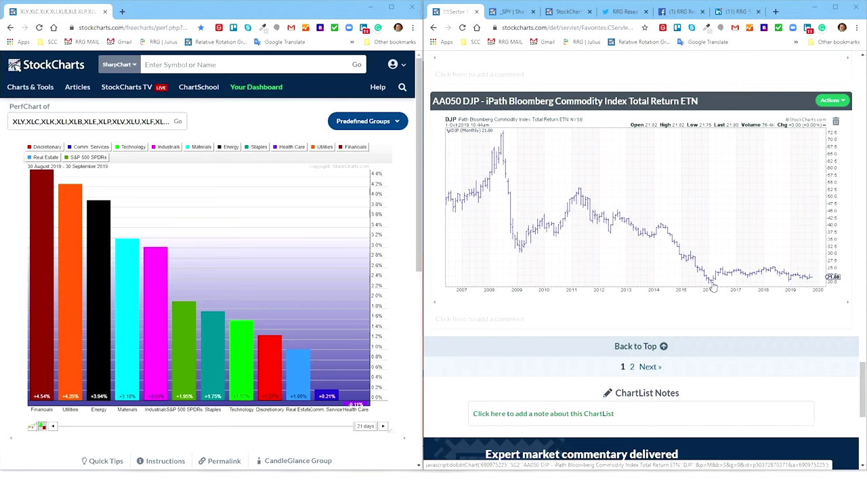
{"action": "left_click", "coordinate": [649, 370]}
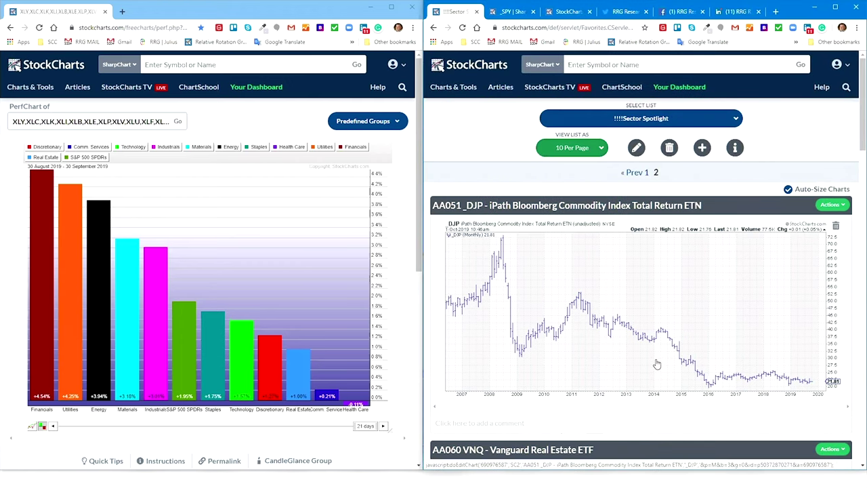
{"action": "scroll", "coordinate": [657, 364], "scroll_direction": "down", "scroll_amount": 2}
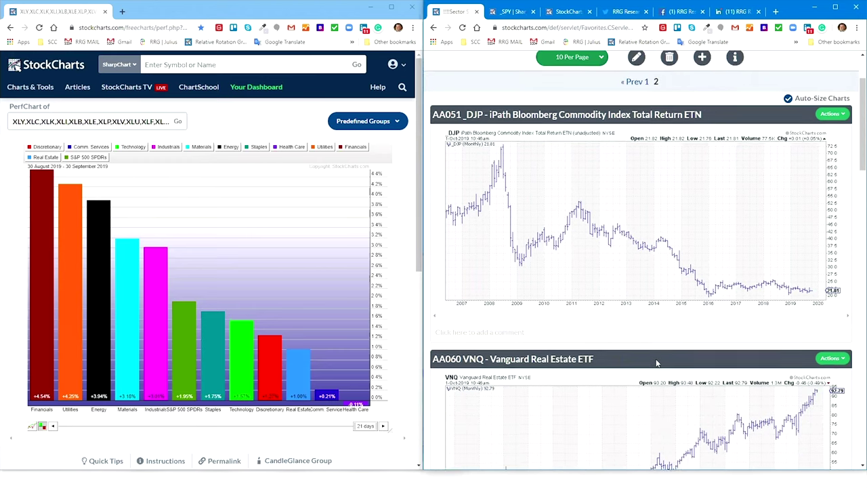
{"action": "scroll", "coordinate": [674, 331], "scroll_direction": "down", "scroll_amount": 1}
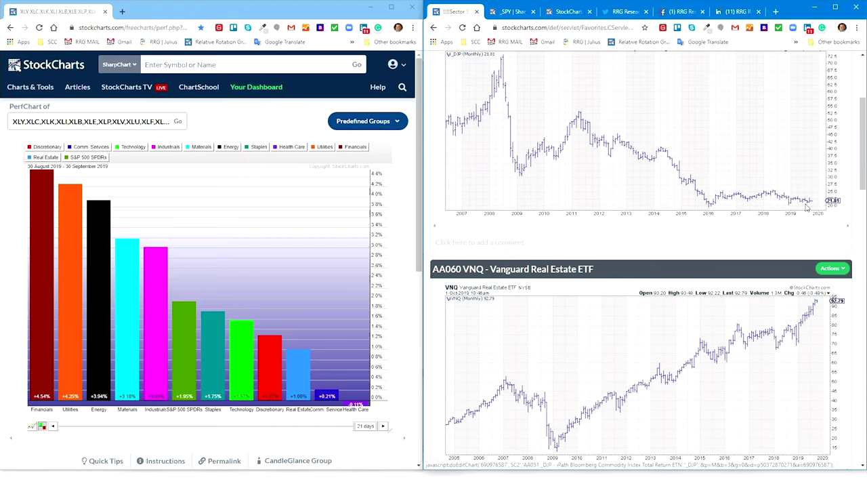
Step: Compare the monthly VNQ real estate chart with the unadjusted _VNQ chart, checking the latest prices against earlier peaks
{"action": "scroll", "coordinate": [698, 303], "scroll_direction": "down", "scroll_amount": 3}
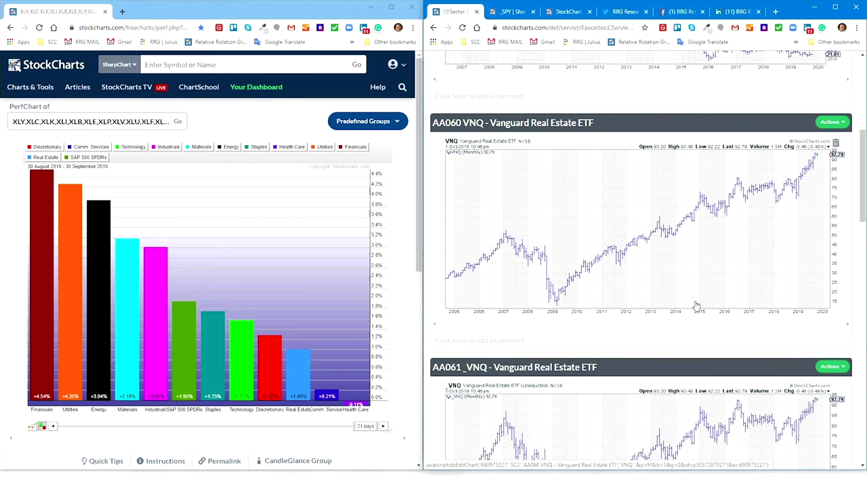
{"action": "scroll", "coordinate": [697, 305], "scroll_direction": "down", "scroll_amount": 1}
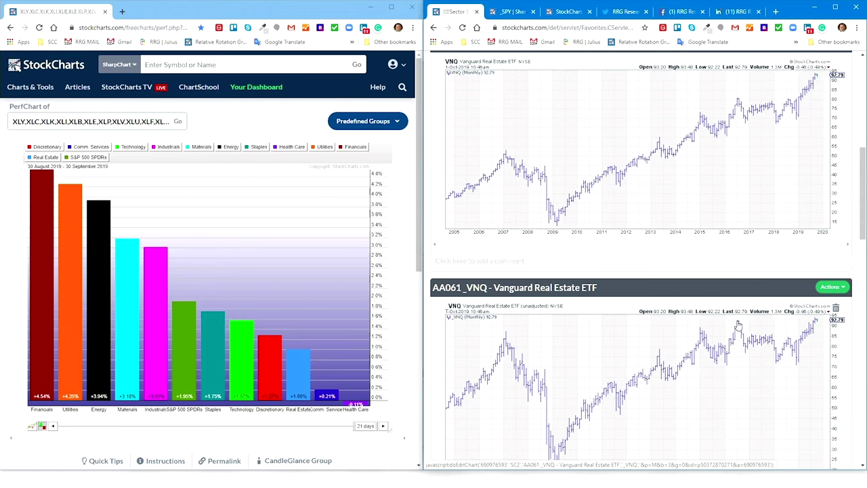
{"action": "scroll", "coordinate": [738, 326], "scroll_direction": "down", "scroll_amount": 1}
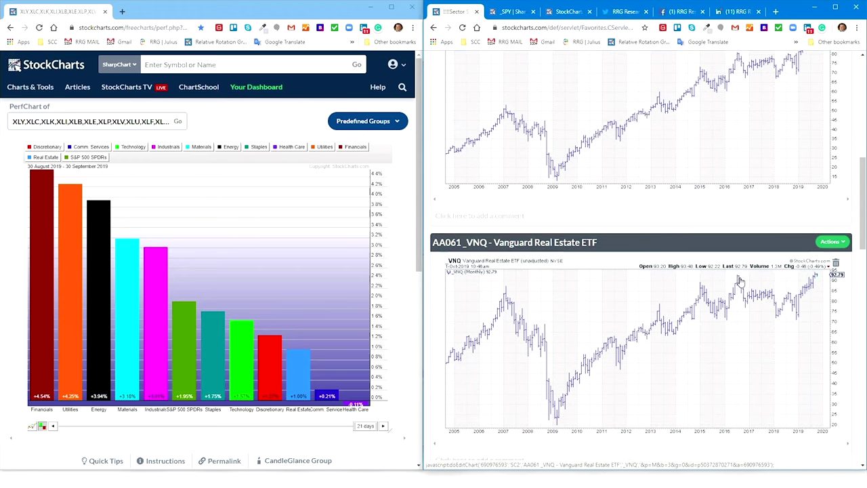
{"action": "scroll", "coordinate": [741, 283], "scroll_direction": "down", "scroll_amount": 1}
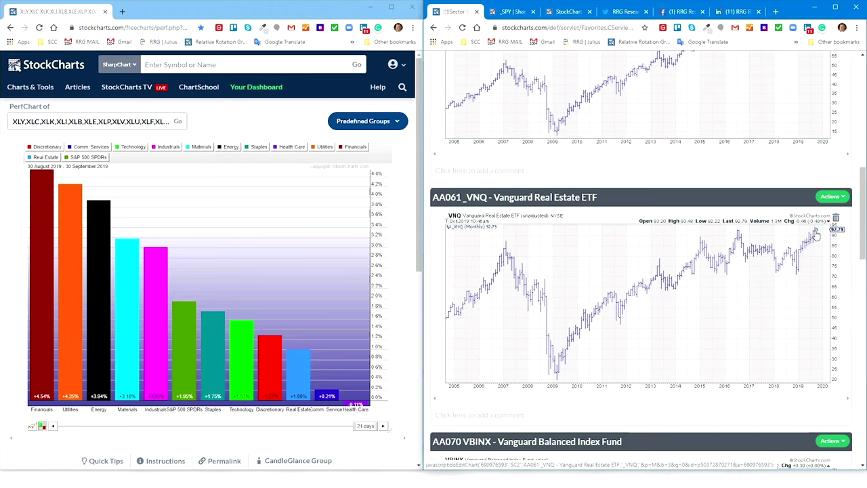
Step: Compare the monthly VBINX balanced index fund chart with the unadjusted _VBINX chart
{"action": "scroll", "coordinate": [817, 233], "scroll_direction": "down", "scroll_amount": 4}
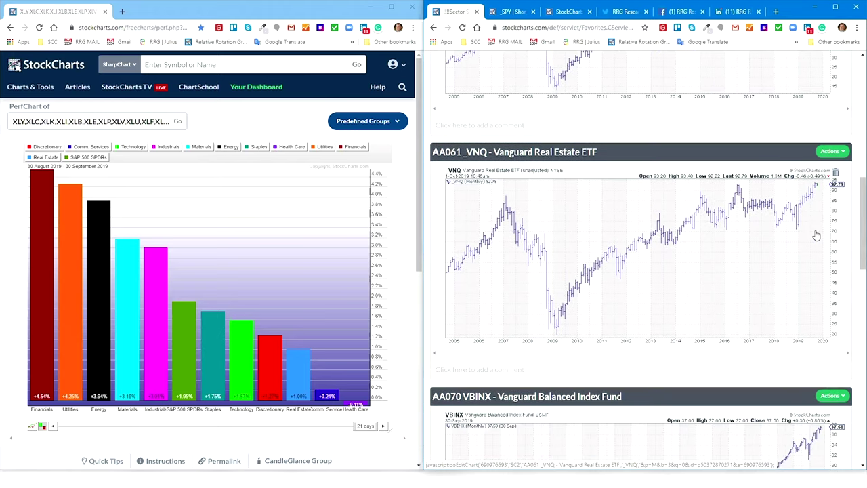
{"action": "scroll", "coordinate": [817, 235], "scroll_direction": "down", "scroll_amount": 1}
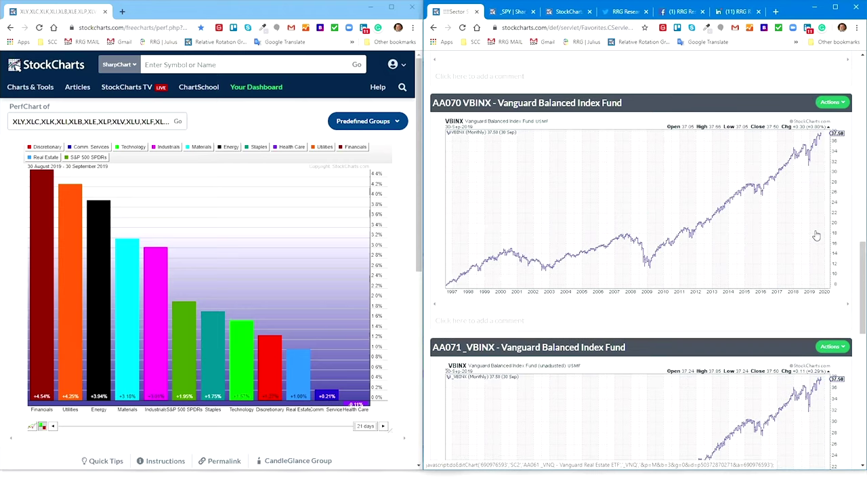
{"action": "scroll", "coordinate": [817, 235], "scroll_direction": "down", "scroll_amount": 1}
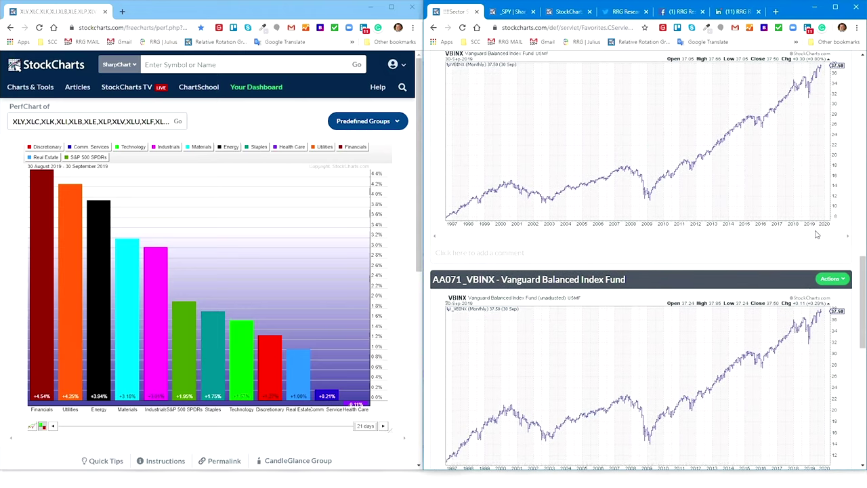
{"action": "scroll", "coordinate": [816, 234], "scroll_direction": "up", "scroll_amount": 1}
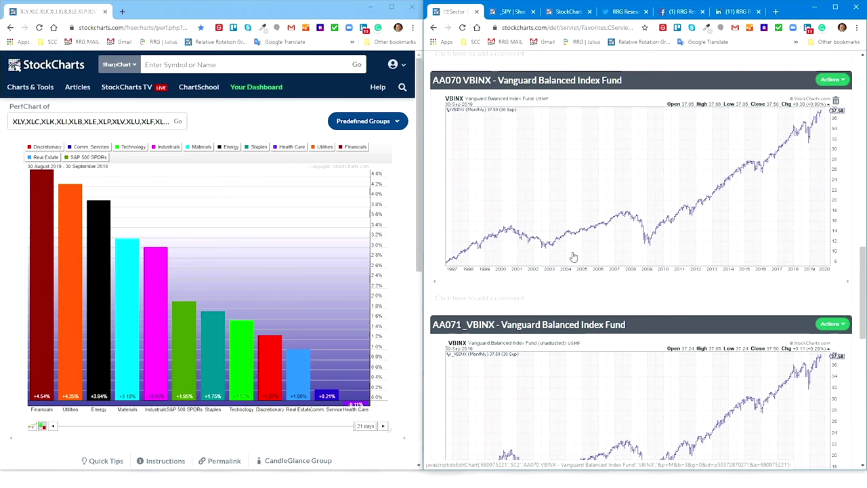
{"action": "scroll", "coordinate": [573, 257], "scroll_direction": "down", "scroll_amount": 1}
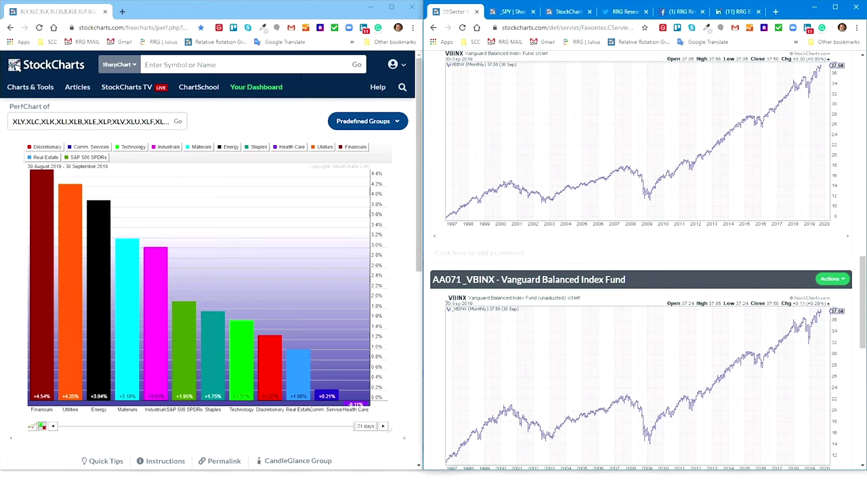
Step: Replace the sector PerfChart with the general Relative Rotation Graph page and load its predefined Asset Allocation group
{"action": "left_click", "coordinate": [51, 42]}
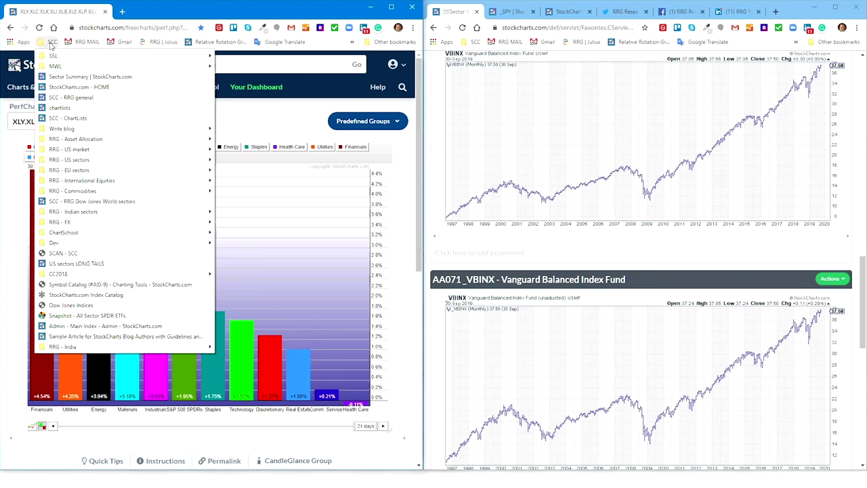
{"action": "left_click", "coordinate": [68, 96]}
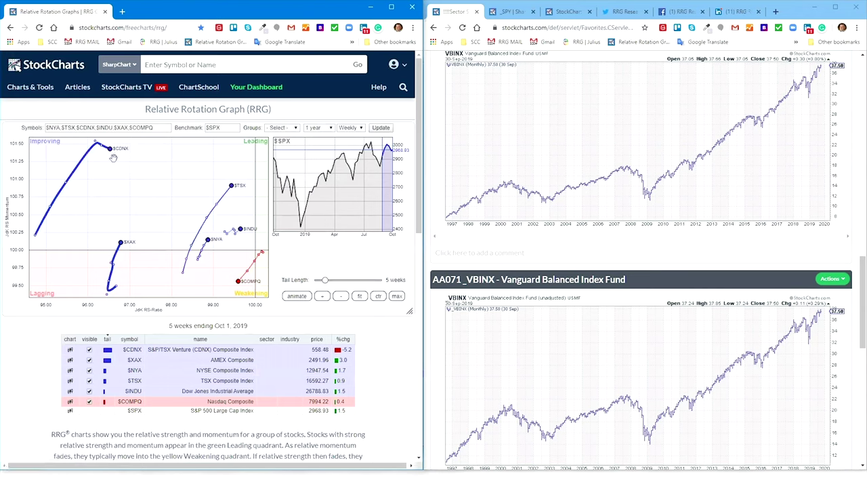
{"action": "left_click", "coordinate": [292, 129]}
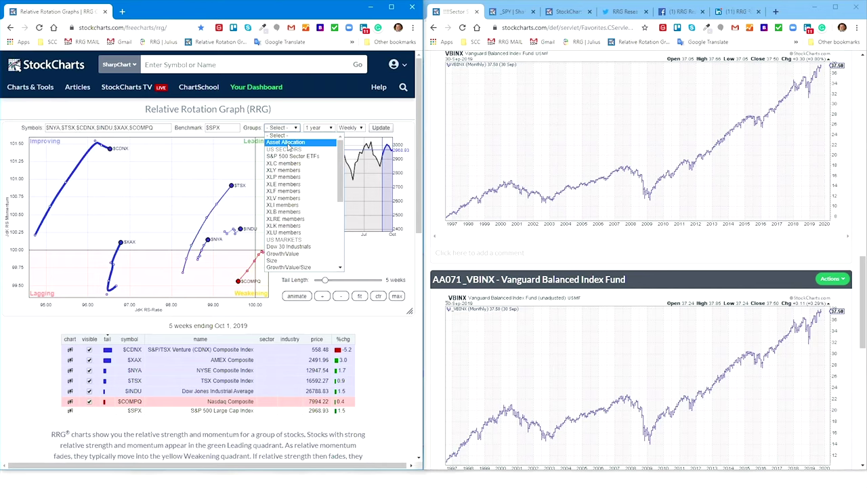
{"action": "left_click", "coordinate": [287, 142]}
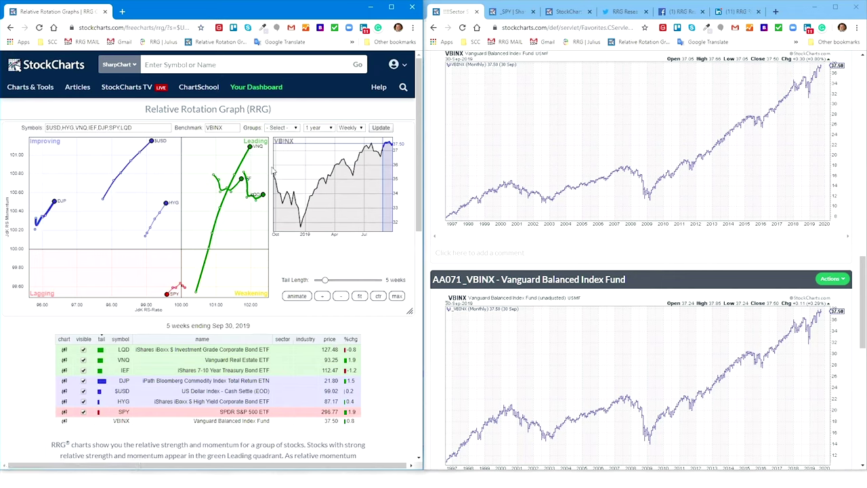
{"action": "left_click", "coordinate": [339, 298]}
{"action": "left_click", "coordinate": [339, 299]}
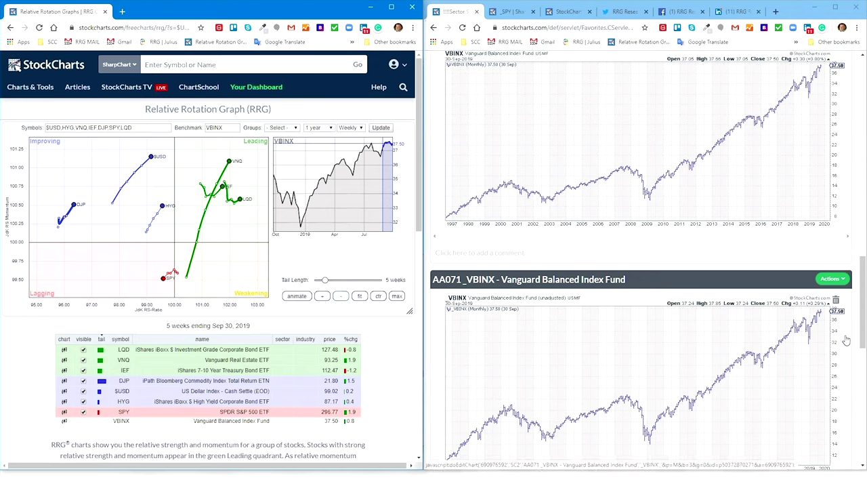
Step: Open the ChartLists page, load the 1000 S&P sector ETFs WEEKLY list and view its XLB chart with relative strength panels
{"action": "left_click_drag", "start_coordinate": [863, 344], "coordinate": [843, 147]}
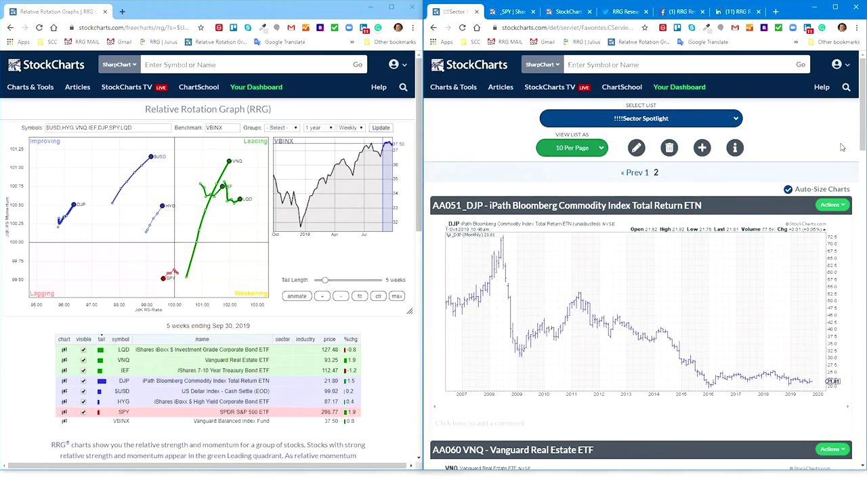
{"action": "left_click", "coordinate": [479, 43]}
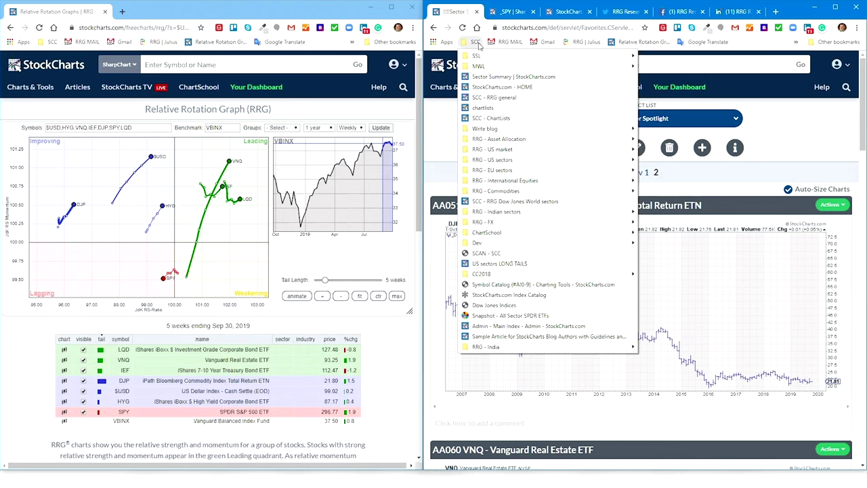
{"action": "left_click", "coordinate": [485, 109]}
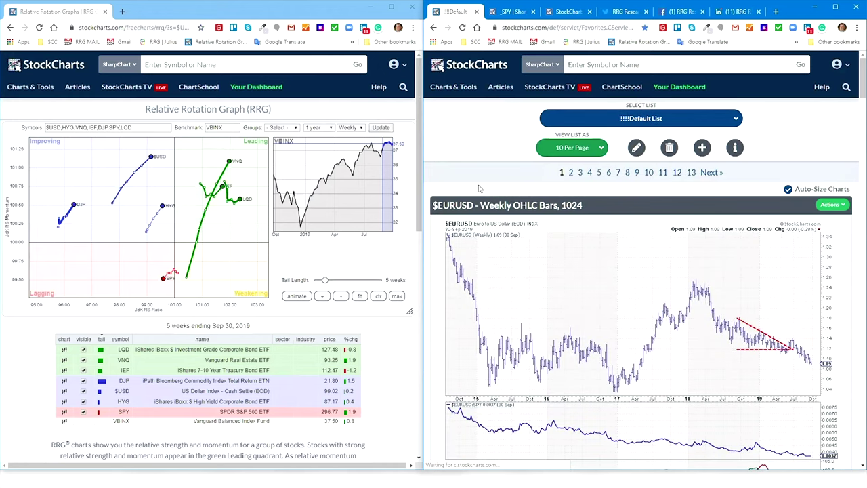
{"action": "left_click", "coordinate": [679, 119]}
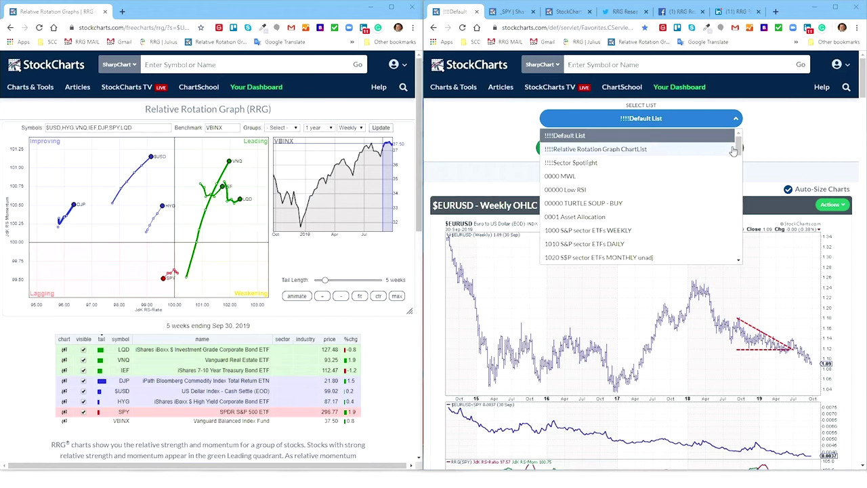
{"action": "left_click_drag", "start_coordinate": [740, 149], "coordinate": [742, 160]}
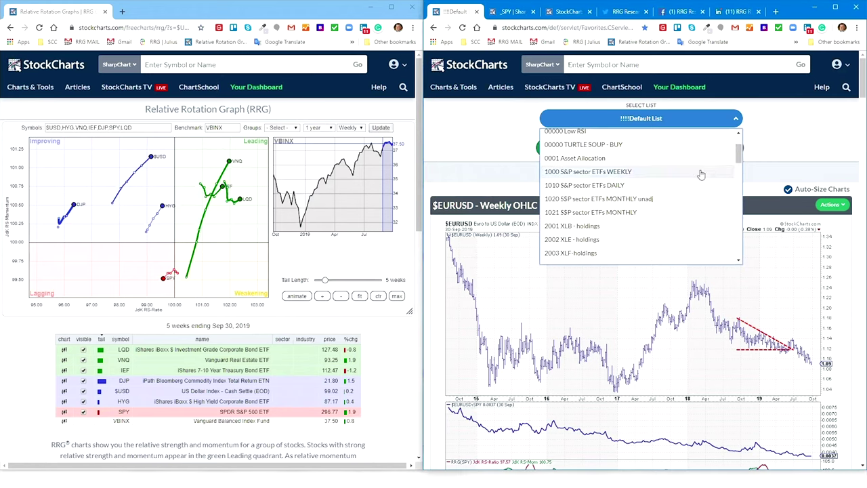
{"action": "left_click", "coordinate": [619, 174]}
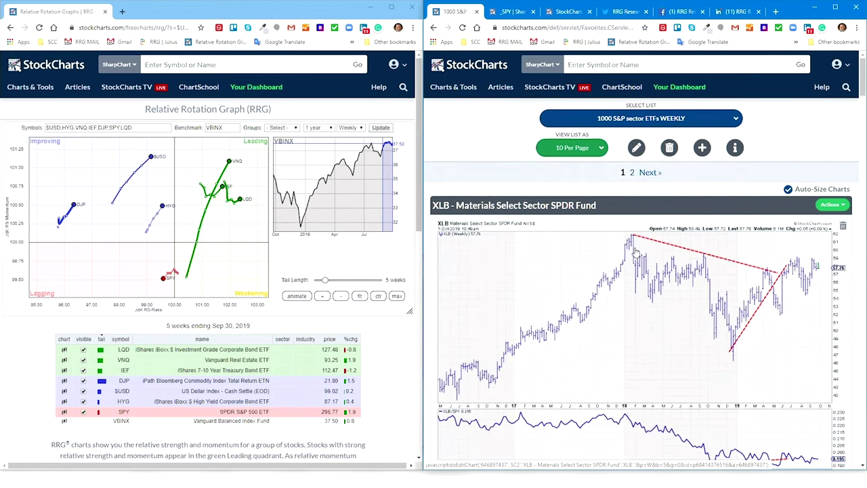
{"action": "scroll", "coordinate": [467, 242], "scroll_direction": "down", "scroll_amount": 3}
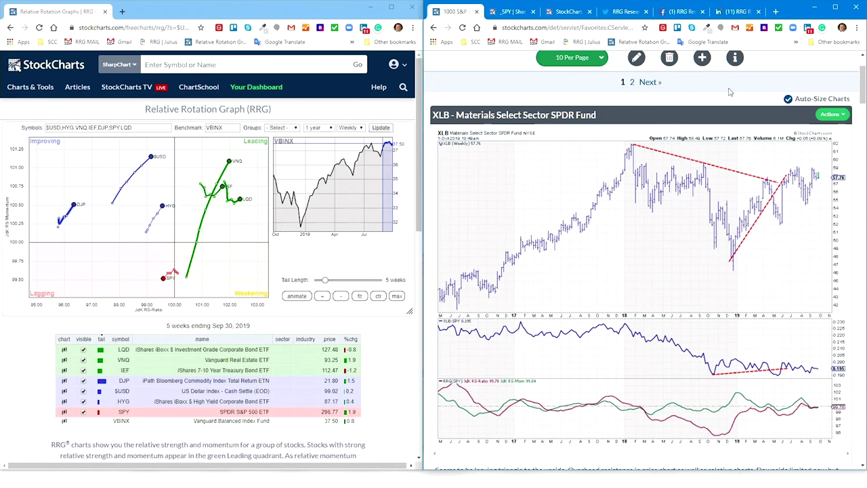
{"action": "scroll", "coordinate": [736, 112], "scroll_direction": "up", "scroll_amount": 2}
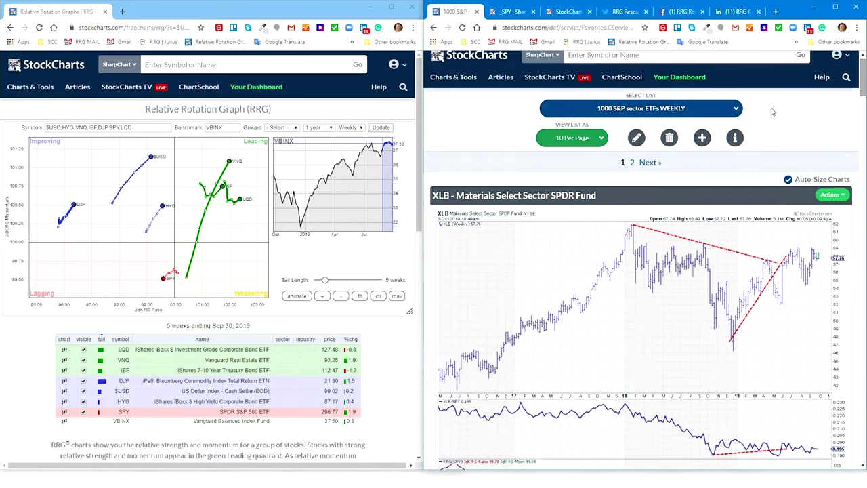
Step: Switch to the 0001 Asset Allocation list and examine its weekly $USD chart with the VBINX relative strength panels
{"action": "left_click", "coordinate": [737, 112]}
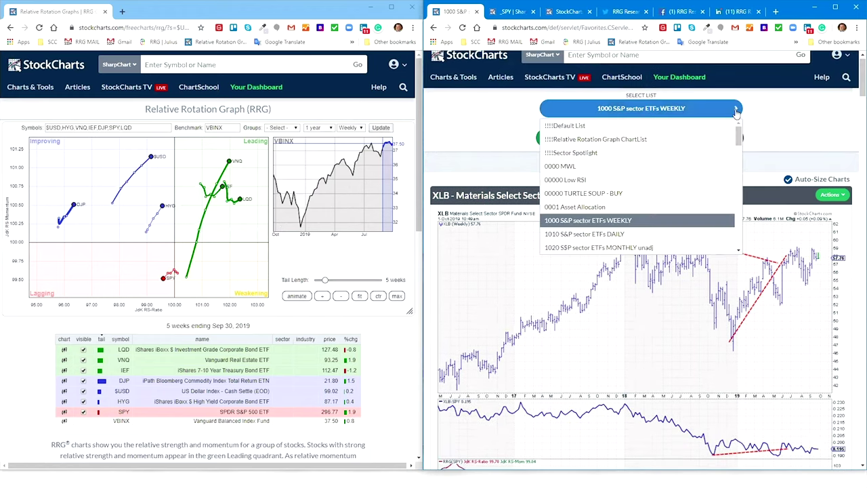
{"action": "left_click", "coordinate": [594, 210]}
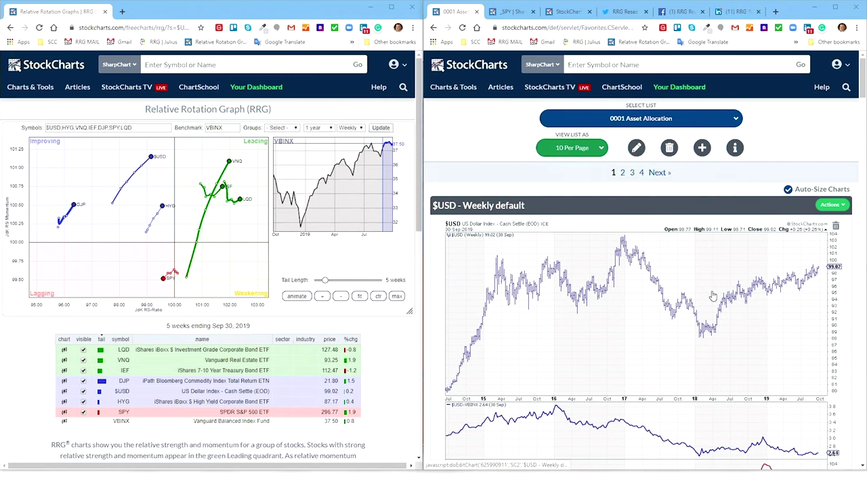
{"action": "scroll", "coordinate": [712, 296], "scroll_direction": "down", "scroll_amount": 4}
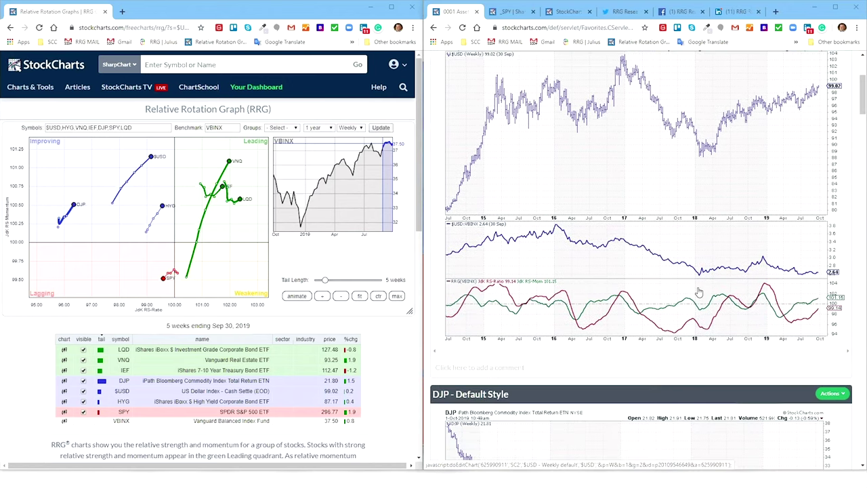
{"action": "scroll", "coordinate": [602, 151], "scroll_direction": "up", "scroll_amount": 5}
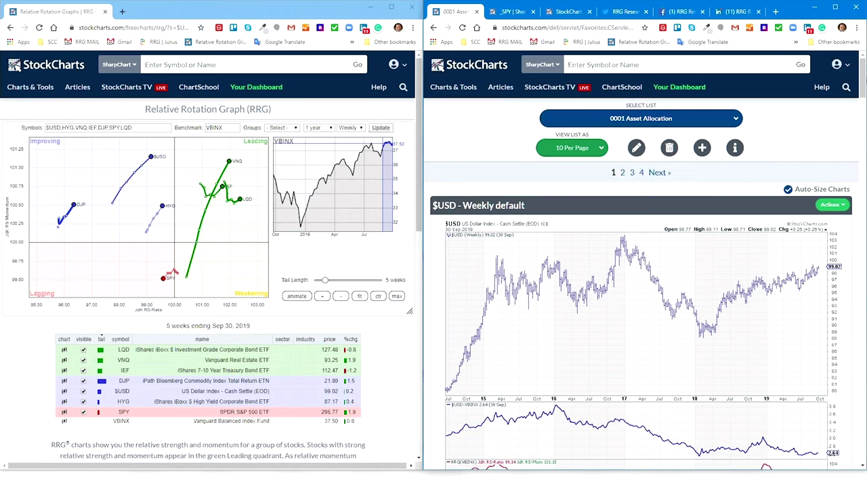
Step: Show the Asset Allocation list in Summary view and look through its saved charts
{"action": "left_click", "coordinate": [601, 151]}
{"action": "left_click", "coordinate": [576, 166]}
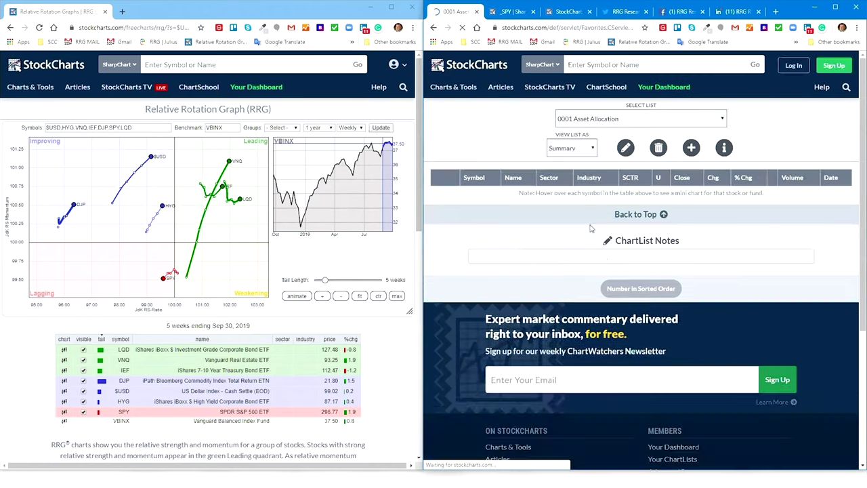
{"action": "scroll", "coordinate": [591, 342], "scroll_direction": "down", "scroll_amount": 2}
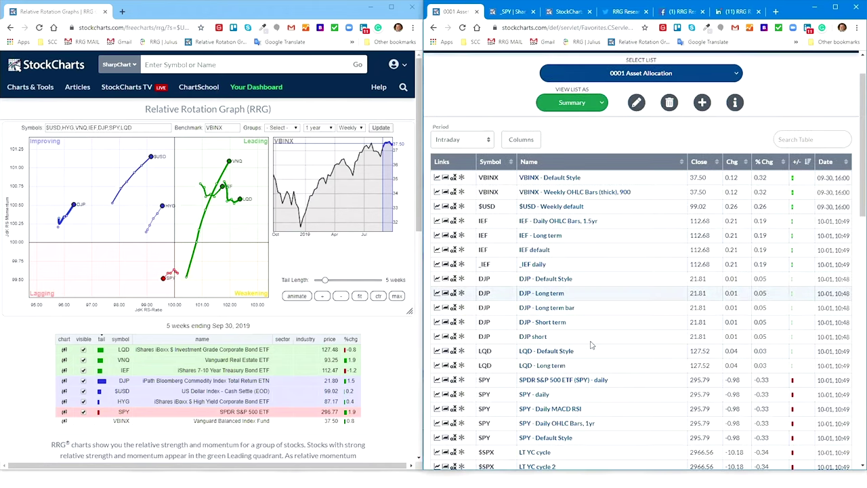
{"action": "scroll", "coordinate": [590, 344], "scroll_direction": "down", "scroll_amount": 2}
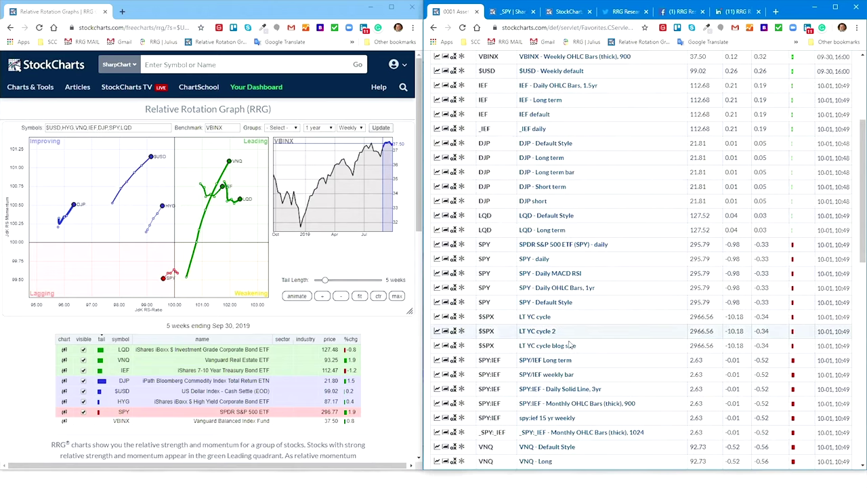
{"action": "scroll", "coordinate": [572, 346], "scroll_direction": "up", "scroll_amount": 4}
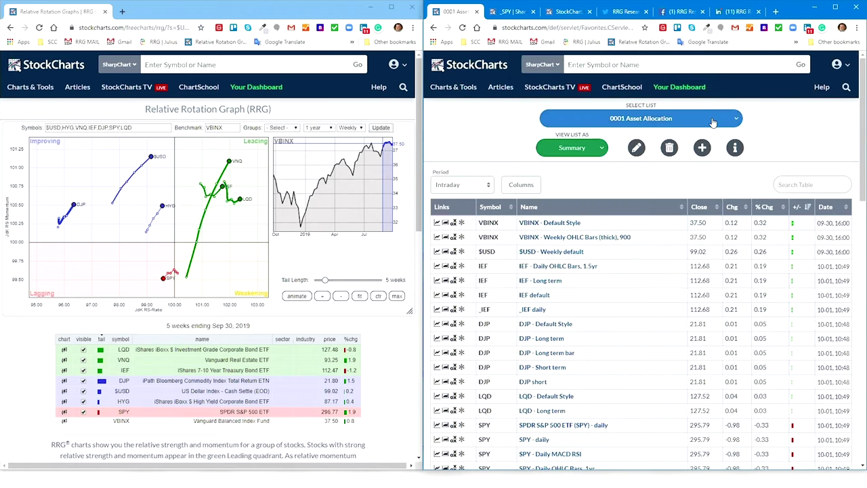
Step: Switch to the !!!!Sector Spotlight list and open its AA060 VNQ - Vanguard Real Estate ETF chart
{"action": "left_click", "coordinate": [710, 121]}
{"action": "left_click", "coordinate": [584, 164]}
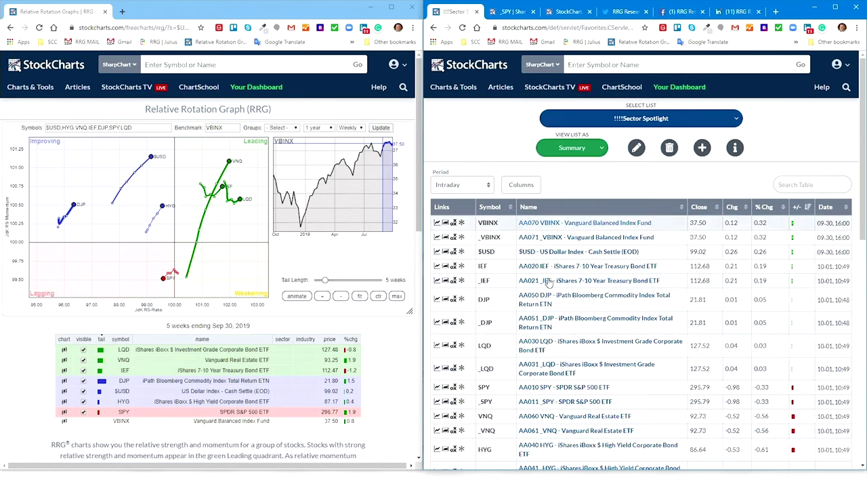
{"action": "scroll", "coordinate": [677, 244], "scroll_direction": "down", "scroll_amount": 1}
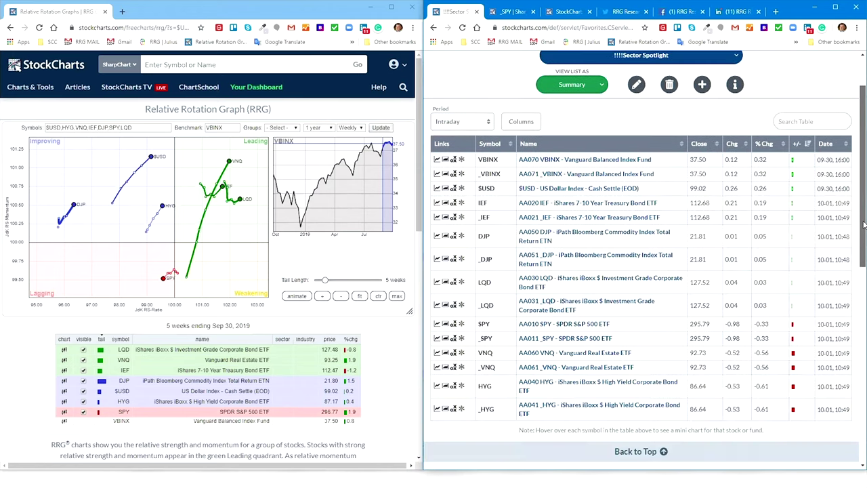
{"action": "left_click", "coordinate": [544, 355]}
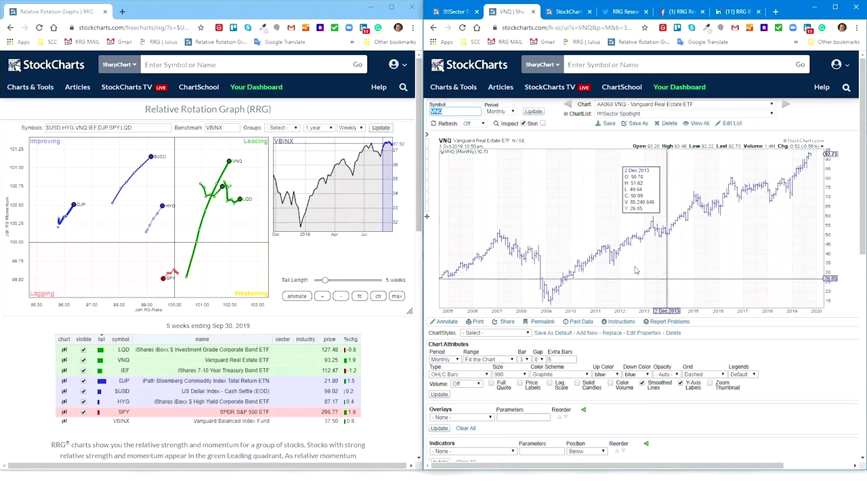
Step: Apply the >>Default<< ChartStyle to the VNQ chart and set the chart size to 900
{"action": "left_click", "coordinate": [525, 332]}
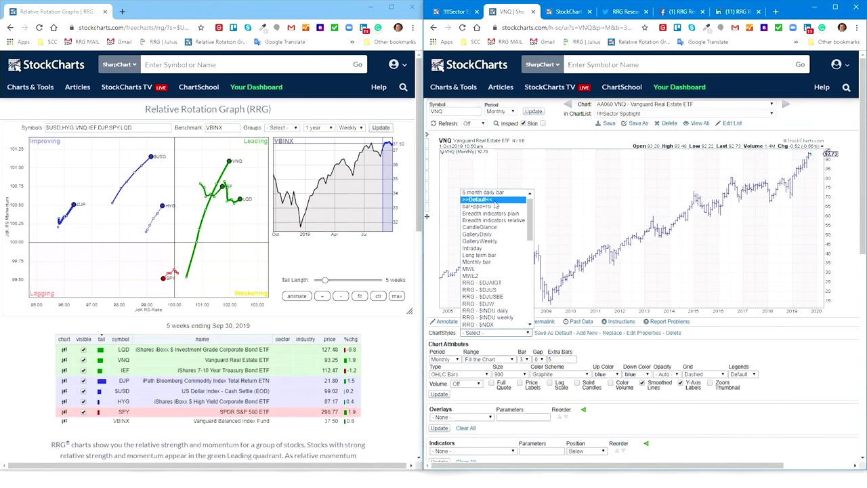
{"action": "left_click", "coordinate": [495, 201]}
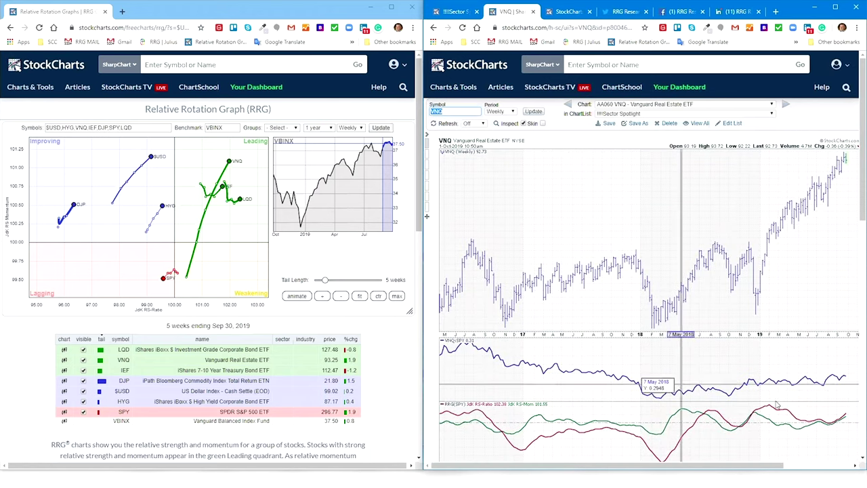
{"action": "scroll", "coordinate": [767, 367], "scroll_direction": "down", "scroll_amount": 3}
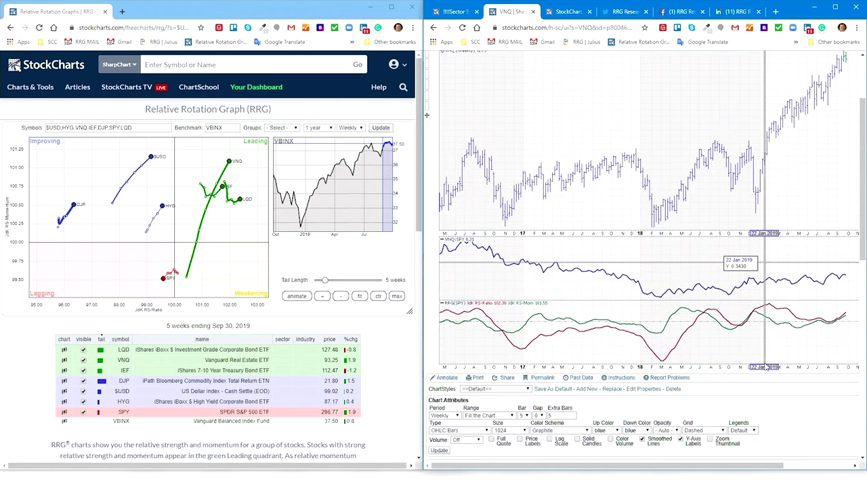
{"action": "scroll", "coordinate": [766, 367], "scroll_direction": "down", "scroll_amount": 4}
{"action": "left_click", "coordinate": [522, 306]}
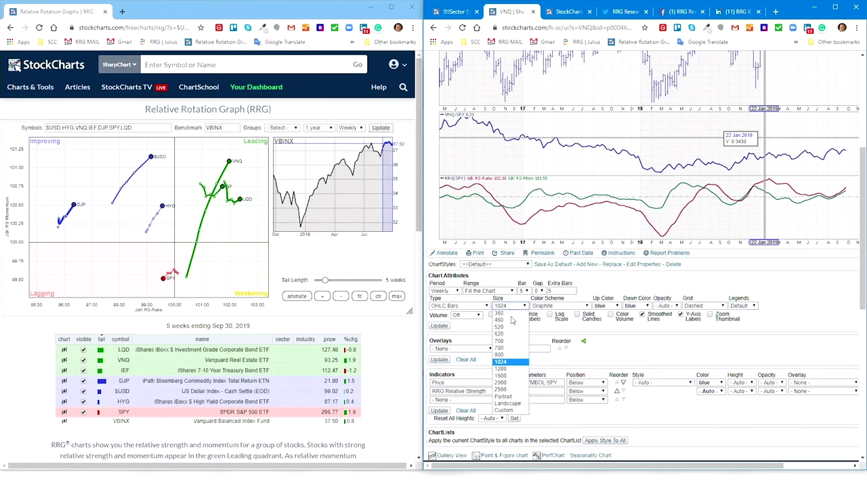
{"action": "left_click", "coordinate": [505, 356]}
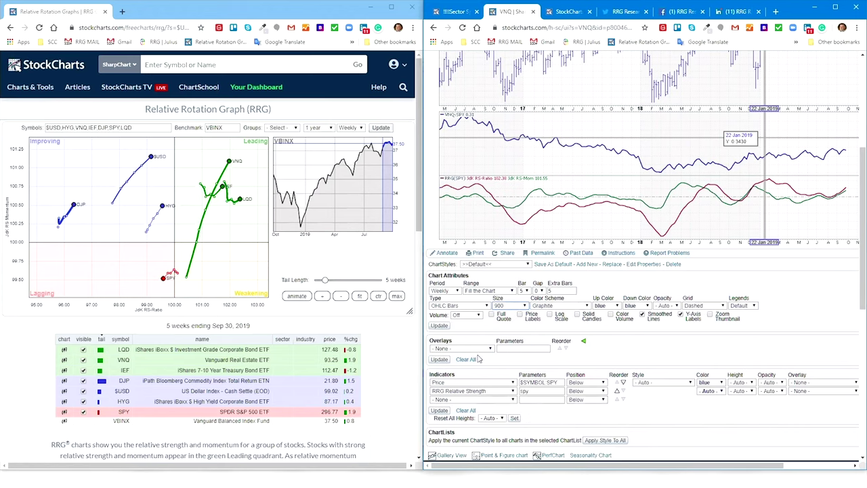
{"action": "left_click", "coordinate": [439, 326]}
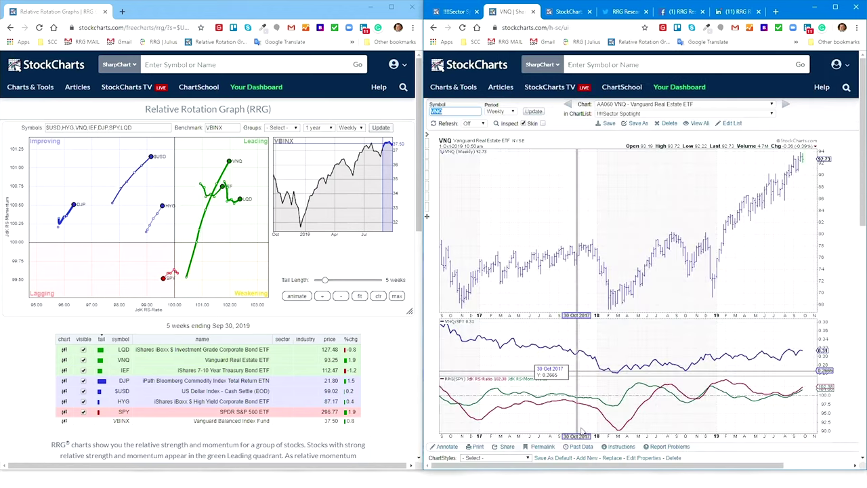
Step: Apply the current chart style to all charts in the Sector Spotlight list, including the Period setting
{"action": "scroll", "coordinate": [551, 414], "scroll_direction": "down", "scroll_amount": 3}
{"action": "scroll", "coordinate": [551, 415], "scroll_direction": "down", "scroll_amount": 3}
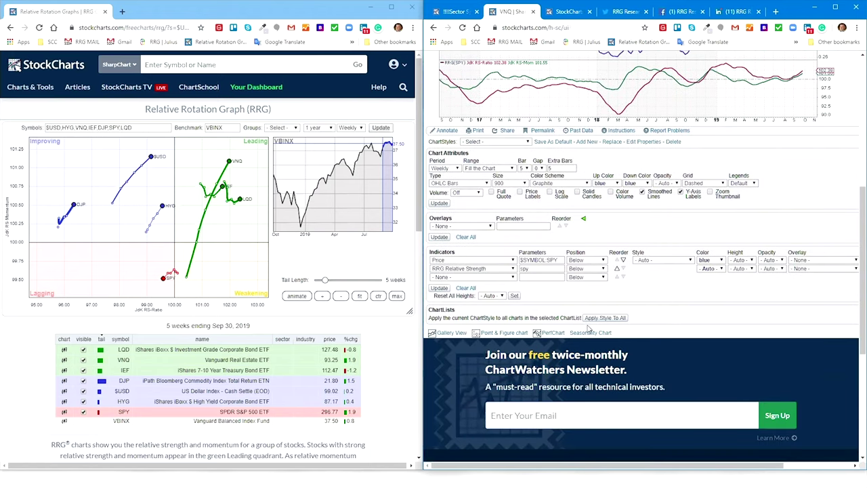
{"action": "left_click", "coordinate": [604, 319]}
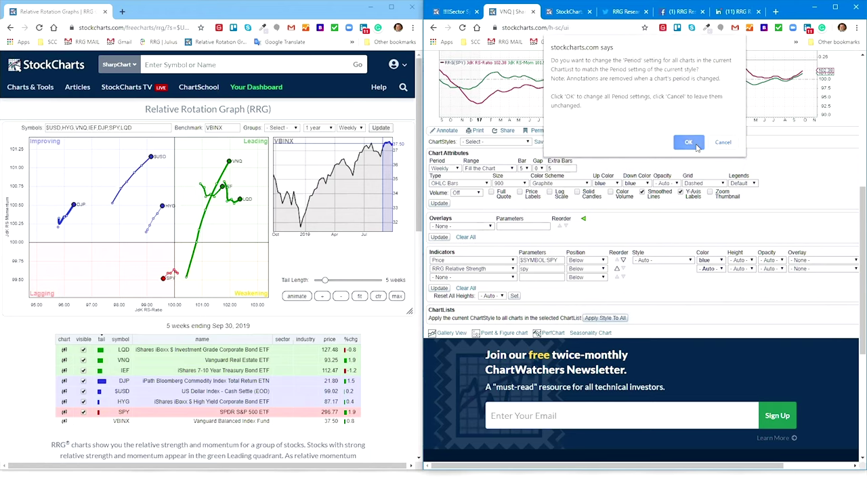
{"action": "left_click", "coordinate": [689, 142]}
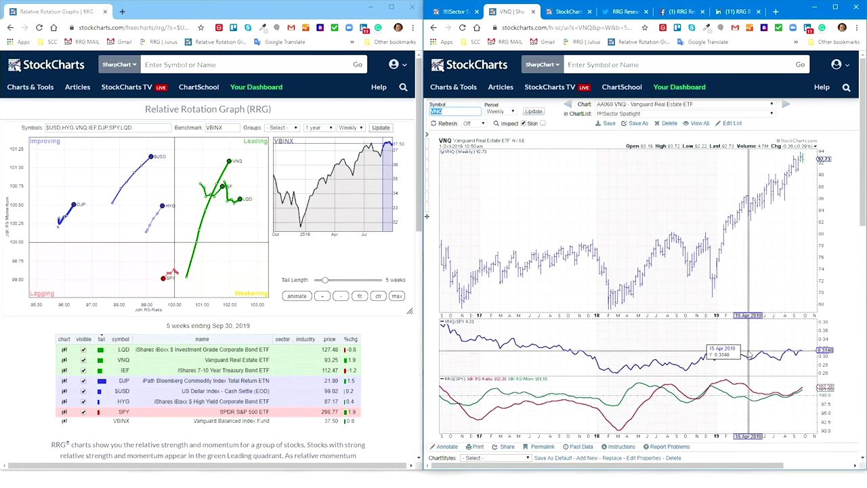
Step: Change the chart symbol from VNQ to IEF, keeping the weekly layout with the relative strength panels
{"action": "left_click", "coordinate": [773, 105]}
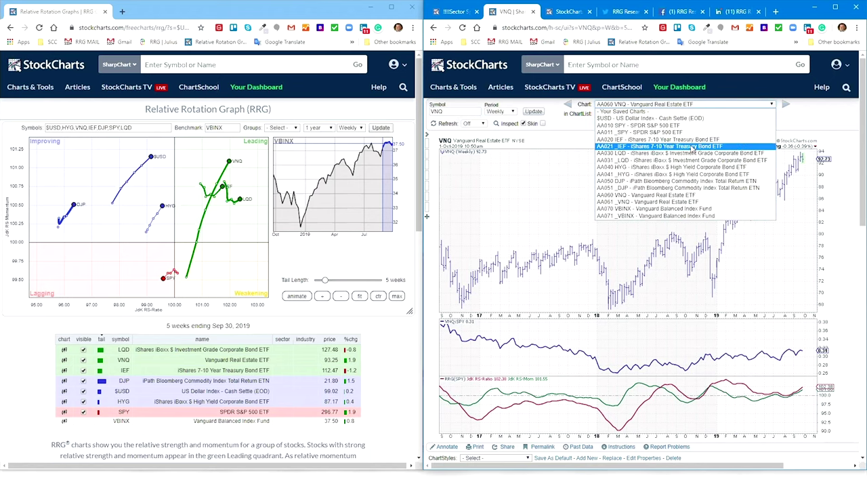
{"action": "left_click", "coordinate": [452, 111]}
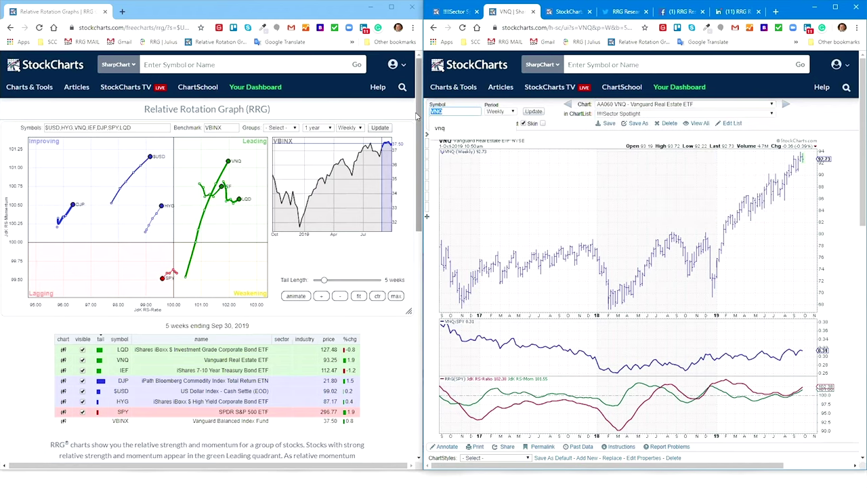
{"action": "type", "text": "ief"}
{"action": "key", "text": "Return"}
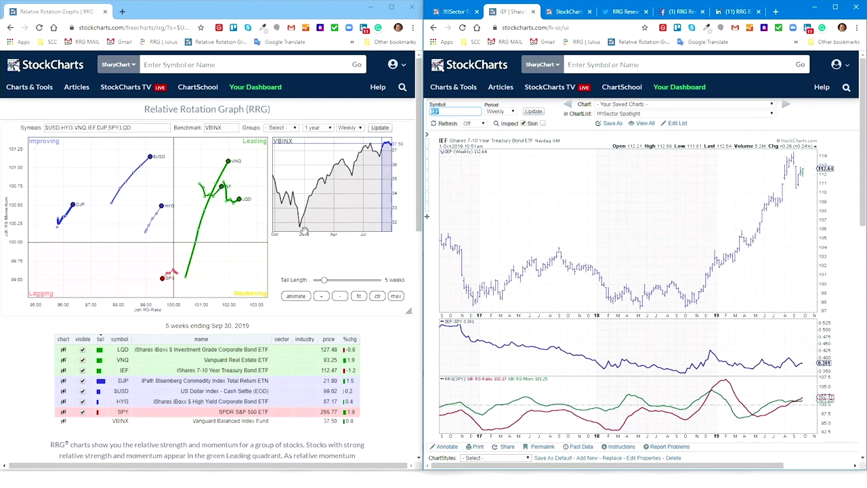
Step: Change the chart symbol to SPY and apply the RRG - VBINX ChartStyle to it
{"action": "type", "text": "spy"}
{"action": "key", "text": "Return"}
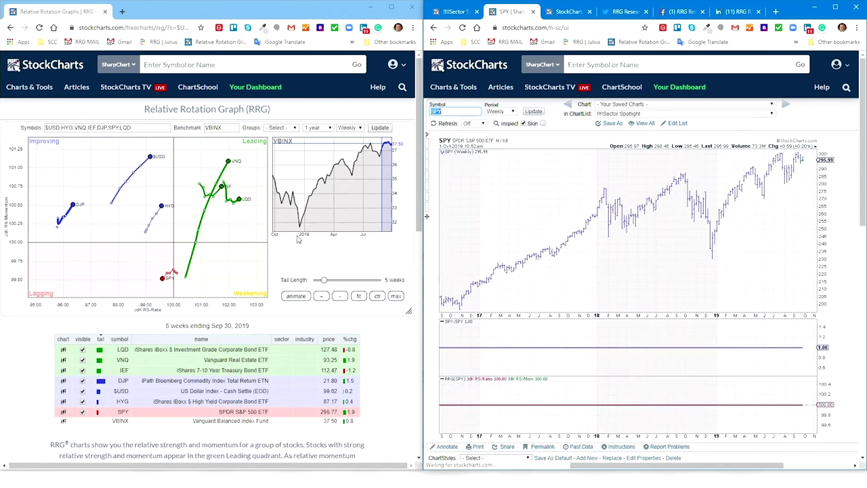
{"action": "scroll", "coordinate": [498, 411], "scroll_direction": "down", "scroll_amount": 2}
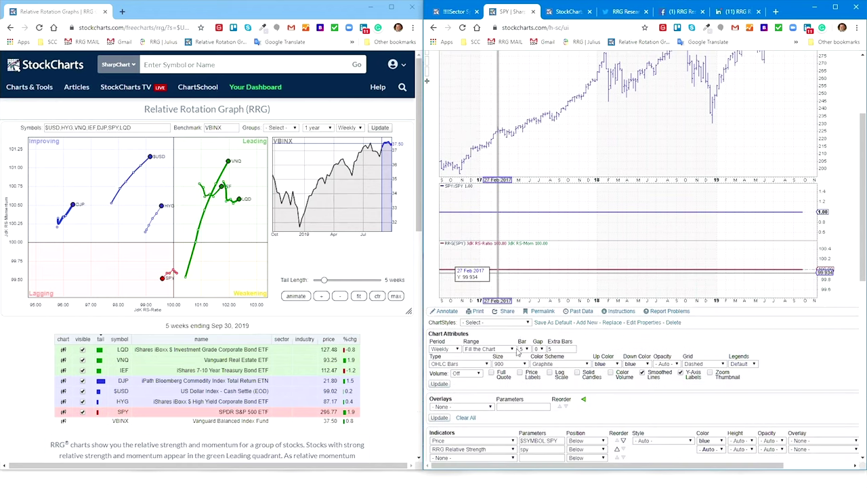
{"action": "left_click", "coordinate": [528, 324]}
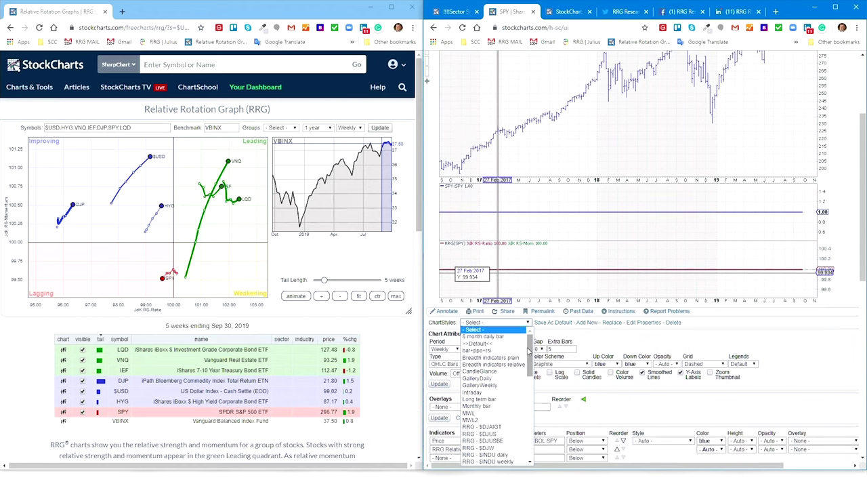
{"action": "left_click_drag", "start_coordinate": [529, 354], "coordinate": [533, 383]}
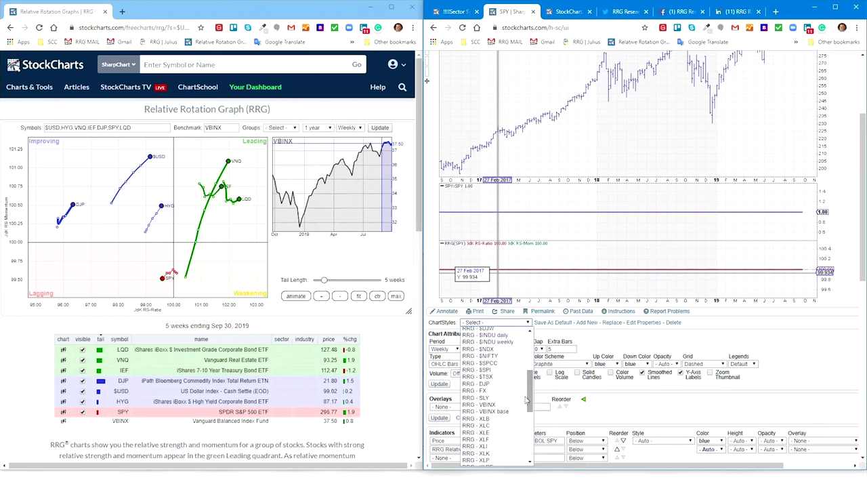
{"action": "left_click", "coordinate": [501, 415]}
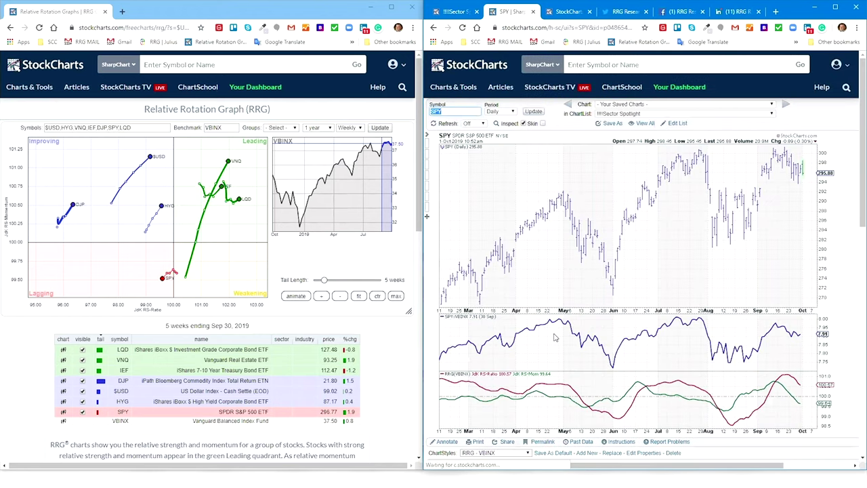
{"action": "scroll", "coordinate": [584, 357], "scroll_direction": "down", "scroll_amount": 1}
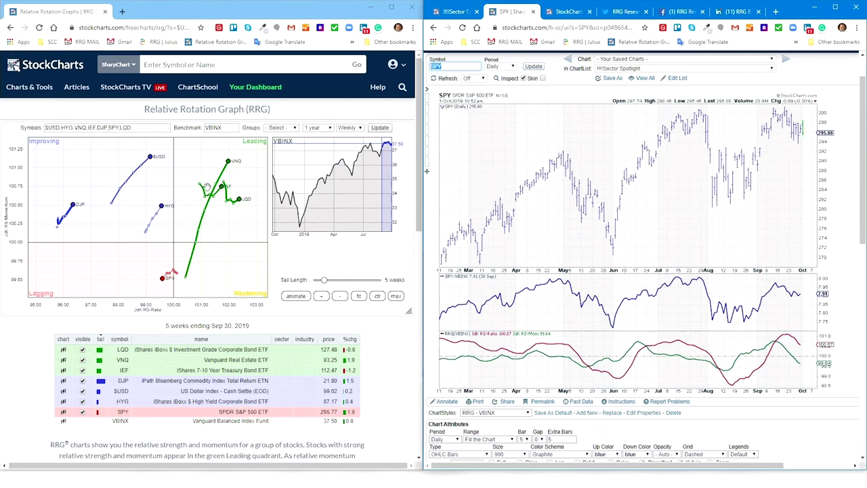
Step: Load the S&P 500 Sector ETFs group into the Relative Rotation Graph and zoom the graph out two levels
{"action": "left_click", "coordinate": [295, 129]}
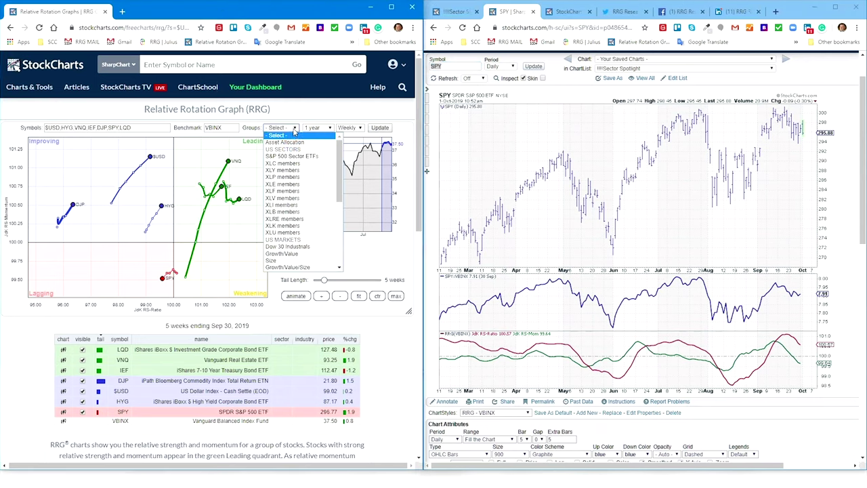
{"action": "left_click", "coordinate": [293, 157]}
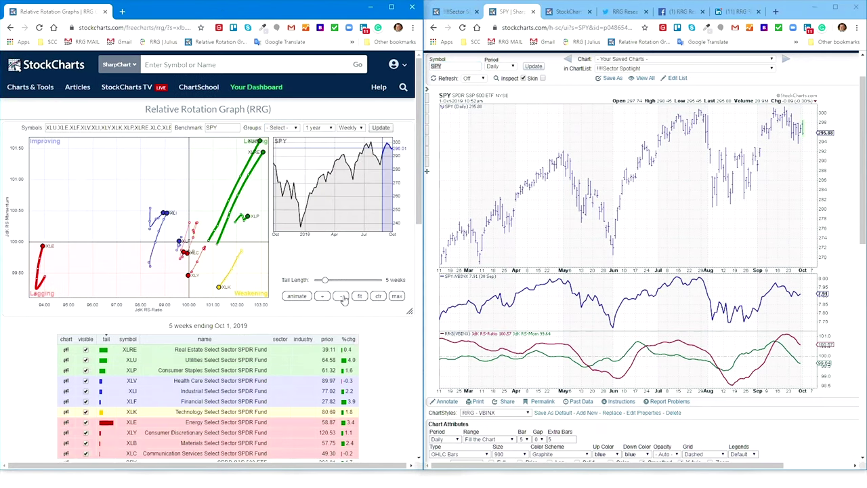
{"action": "left_click", "coordinate": [341, 296]}
{"action": "left_click", "coordinate": [341, 296]}
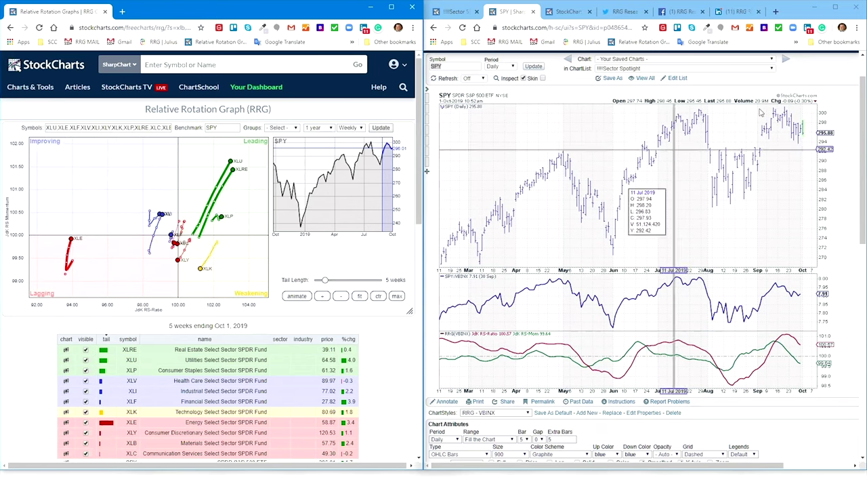
Step: Switch to the 1000 S&P sector ETFs WEEKLY ChartList and set the XLB chart's size to 900
{"action": "left_click", "coordinate": [771, 69]}
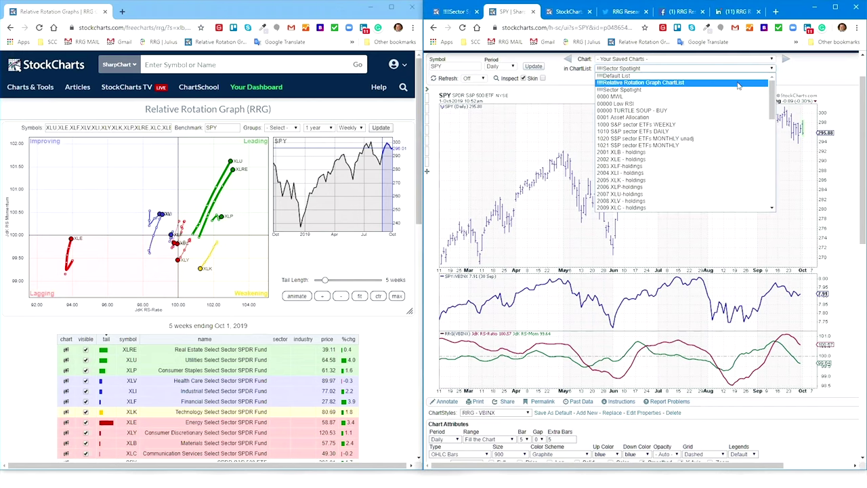
{"action": "left_click", "coordinate": [677, 128]}
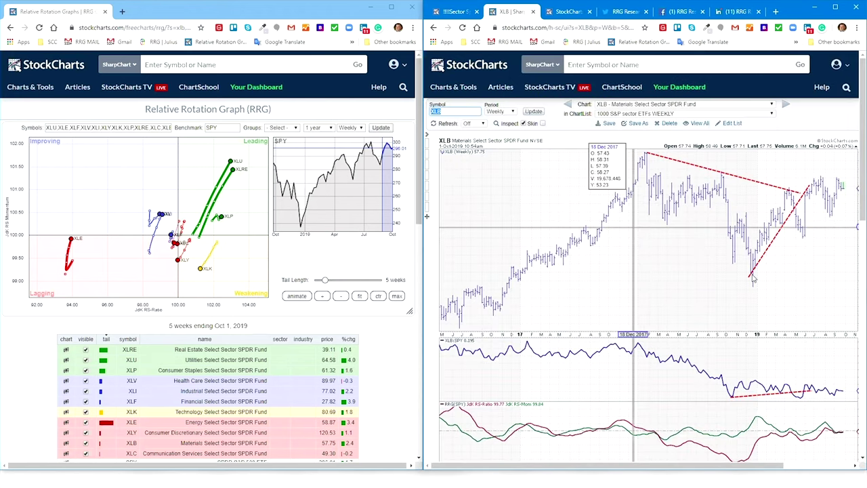
{"action": "scroll", "coordinate": [600, 371], "scroll_direction": "down", "scroll_amount": 3}
{"action": "scroll", "coordinate": [601, 371], "scroll_direction": "down", "scroll_amount": 4}
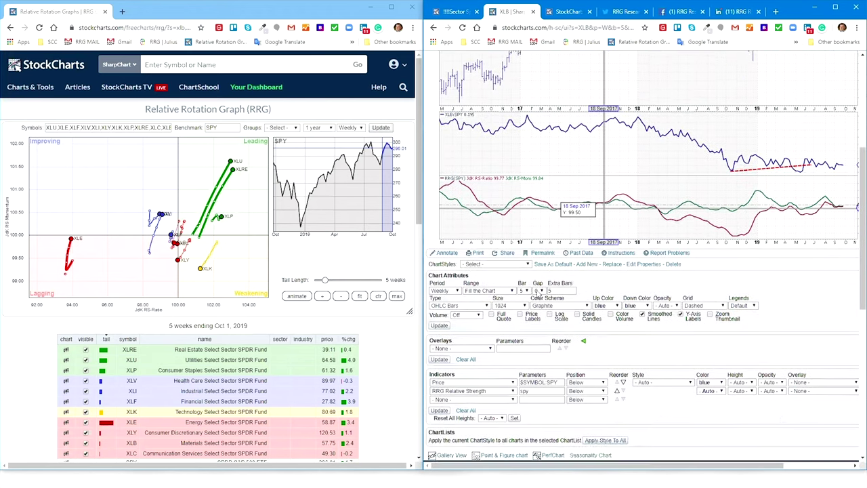
{"action": "left_click", "coordinate": [511, 170]}
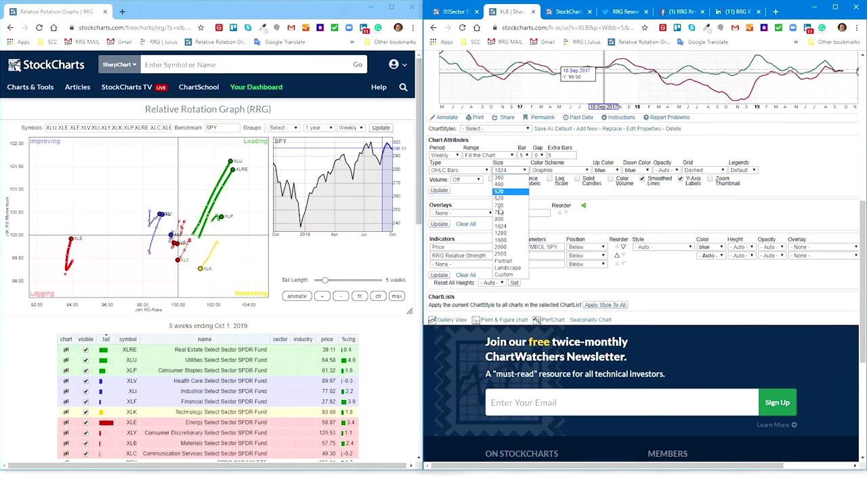
{"action": "left_click", "coordinate": [503, 226]}
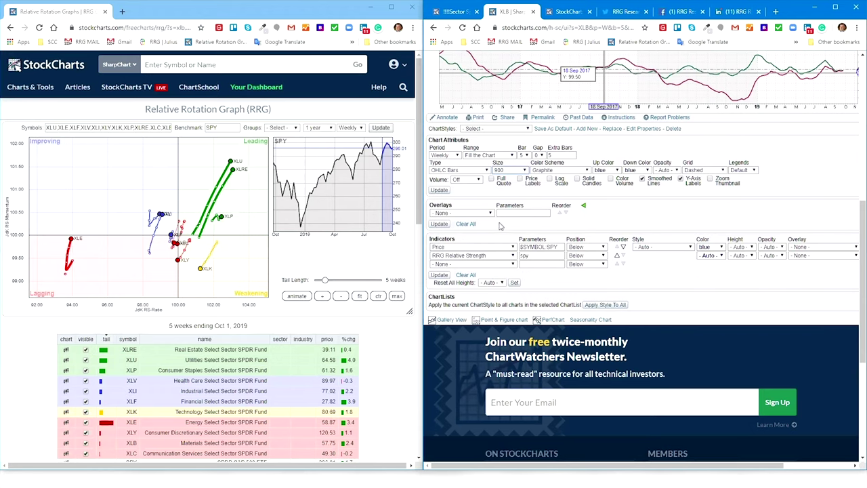
{"action": "left_click", "coordinate": [439, 275]}
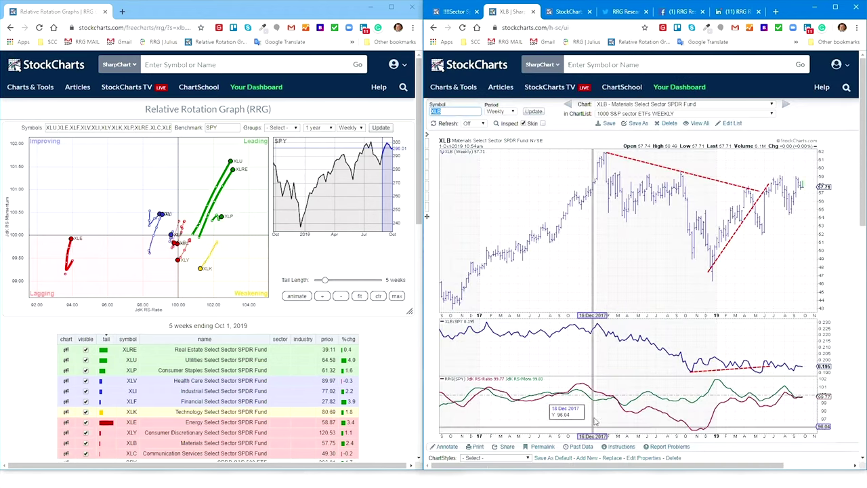
Step: Apply the XLB chart's current style to all charts in the weekly sector ETF list, including the Period setting
{"action": "scroll", "coordinate": [549, 388], "scroll_direction": "down", "scroll_amount": 4}
{"action": "scroll", "coordinate": [524, 383], "scroll_direction": "down", "scroll_amount": 2}
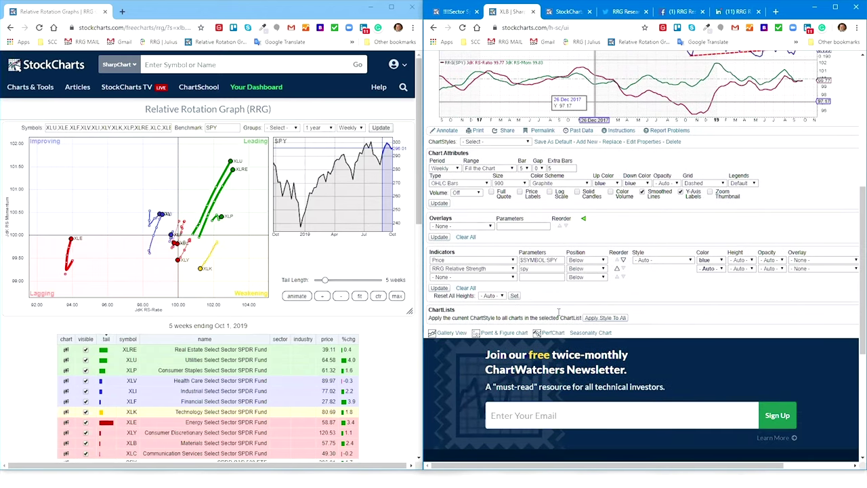
{"action": "left_click", "coordinate": [605, 318]}
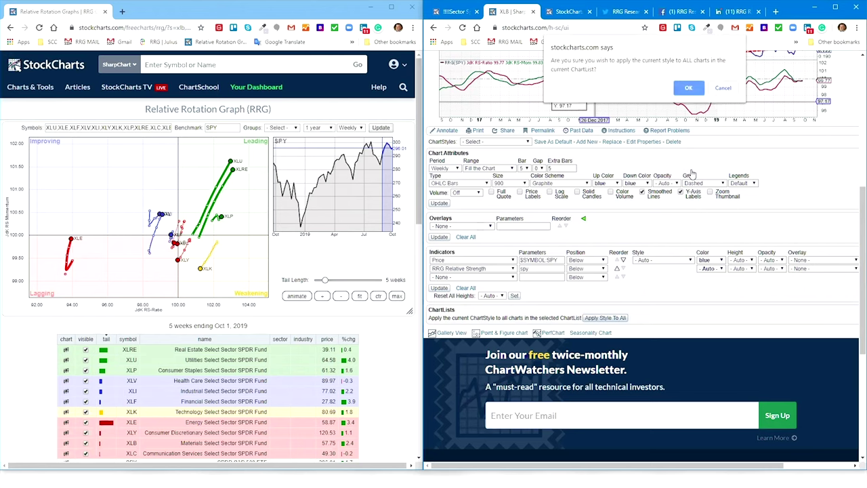
{"action": "left_click", "coordinate": [689, 87]}
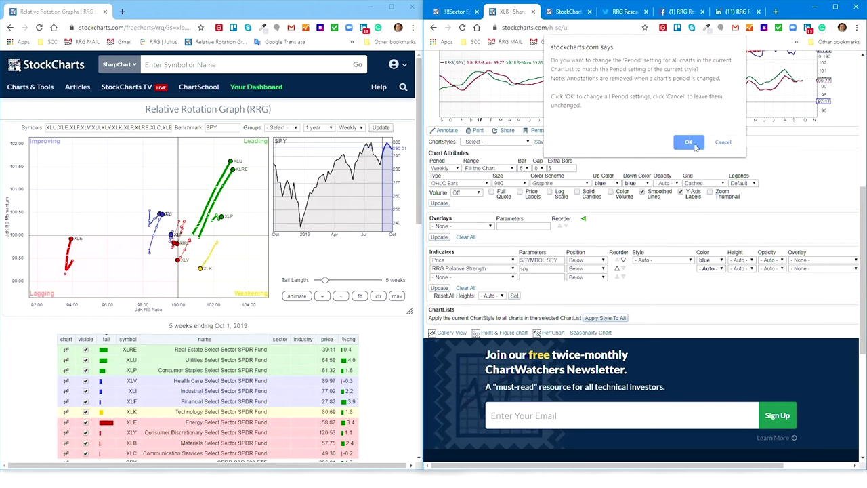
{"action": "left_click", "coordinate": [689, 142]}
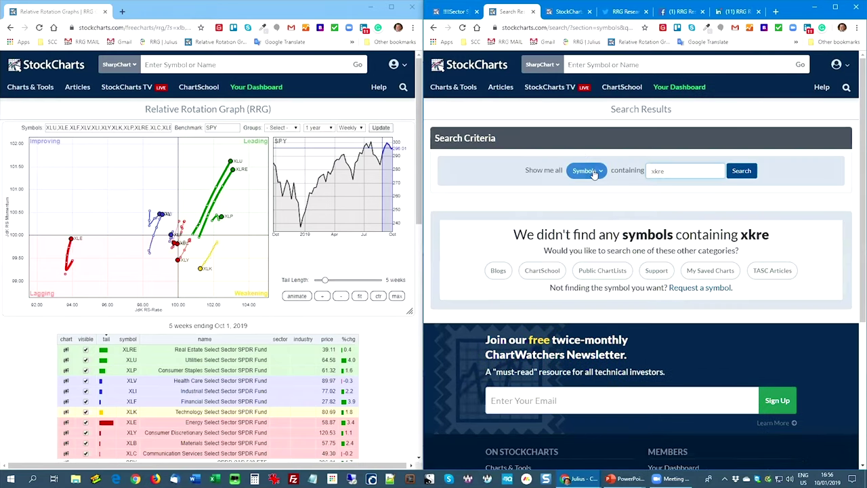
Step: Search the symbols for xlre and open the SharpChart of the Real Estate Select Sector SPDR Fund
{"action": "key", "text": "BackSpace"}
{"action": "key", "text": "BackSpace"}
{"action": "key", "text": "BackSpace"}
{"action": "type", "text": "lre"}
{"action": "key", "text": "Return"}
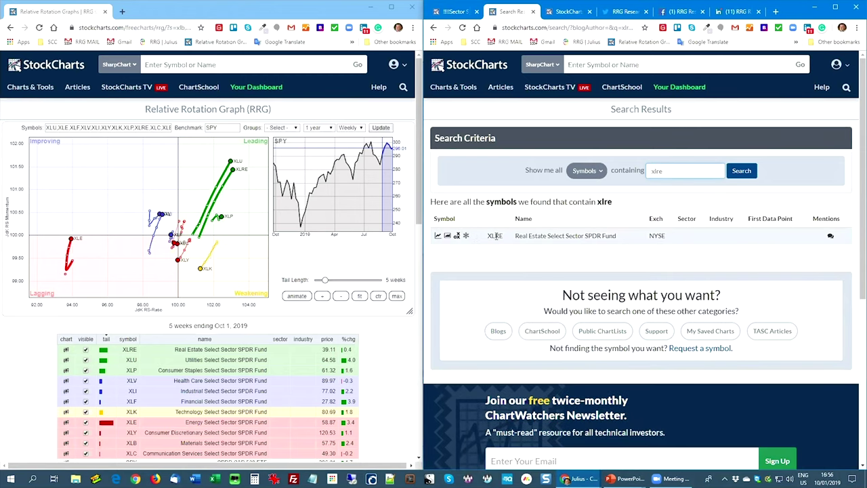
{"action": "left_click", "coordinate": [437, 236]}
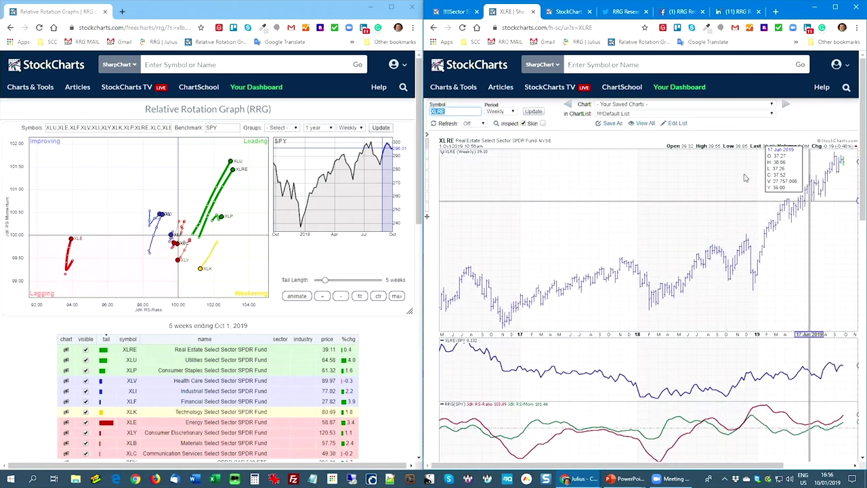
Step: Change the chart symbol to _XLRE to plot the unadjusted real estate sector data with its relative strength panels
{"action": "left_click", "coordinate": [464, 113]}
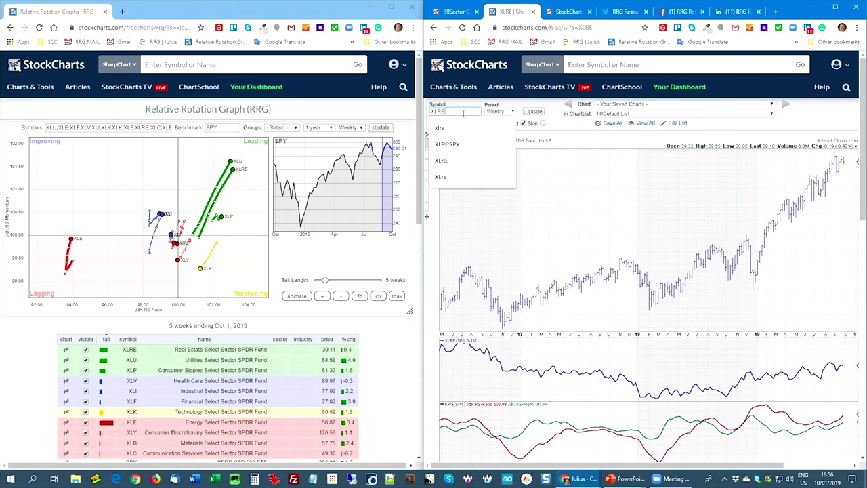
{"action": "left_click", "coordinate": [463, 113]}
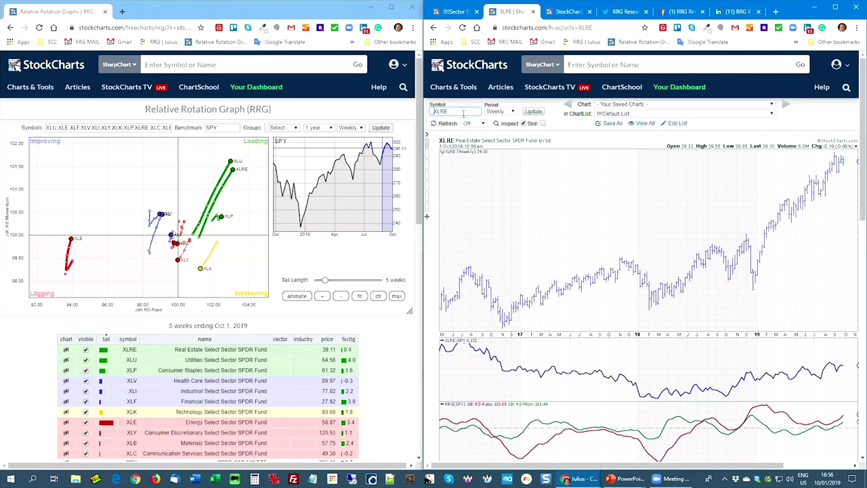
{"action": "key", "text": "Return"}
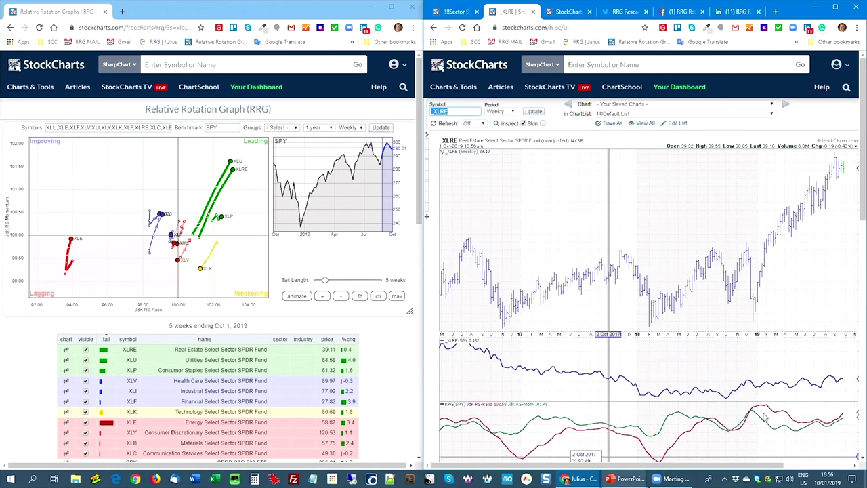
{"action": "scroll", "coordinate": [863, 209], "scroll_direction": "down", "scroll_amount": 1}
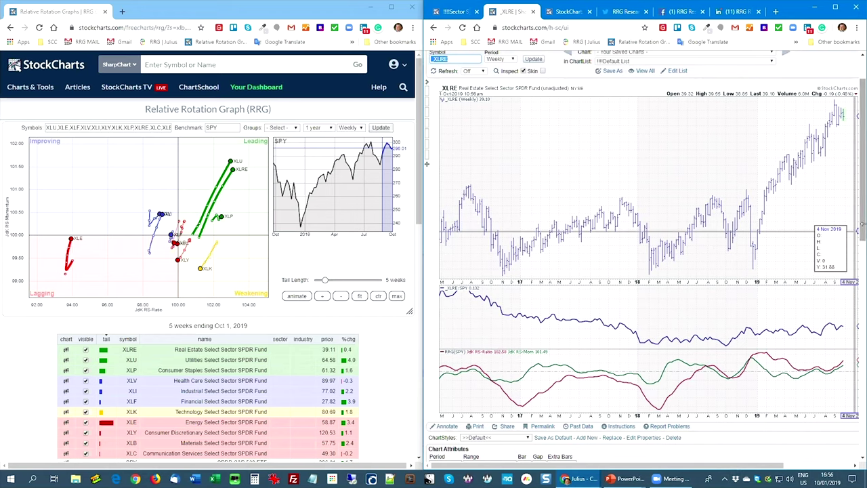
{"action": "scroll", "coordinate": [863, 196], "scroll_direction": "up", "scroll_amount": 1}
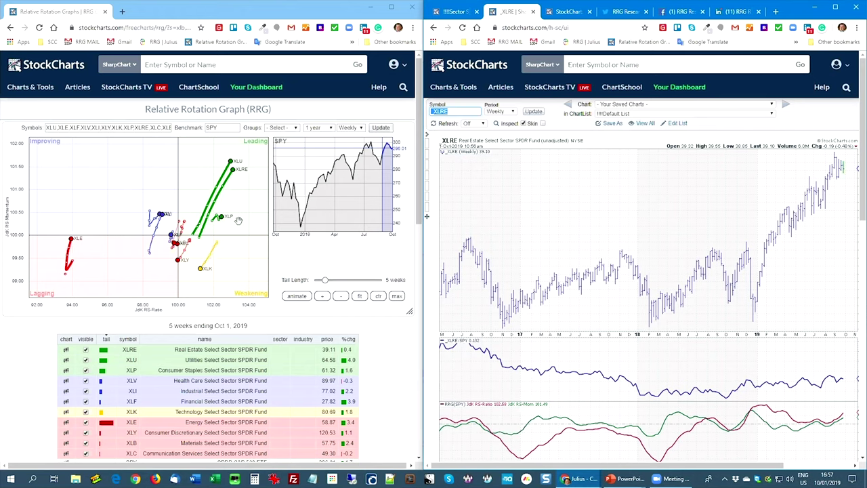
Step: Change the chart symbol to XLU and set the chart size to 900
{"action": "type", "text": "xlu"}
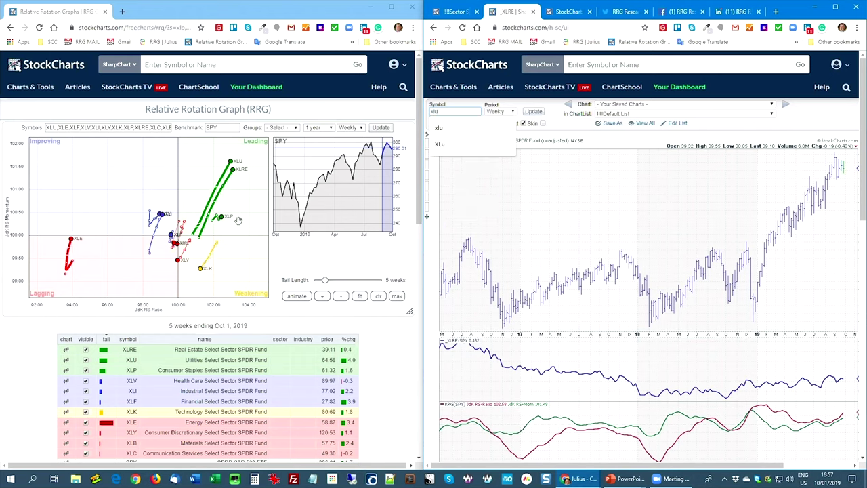
{"action": "key", "text": "Return"}
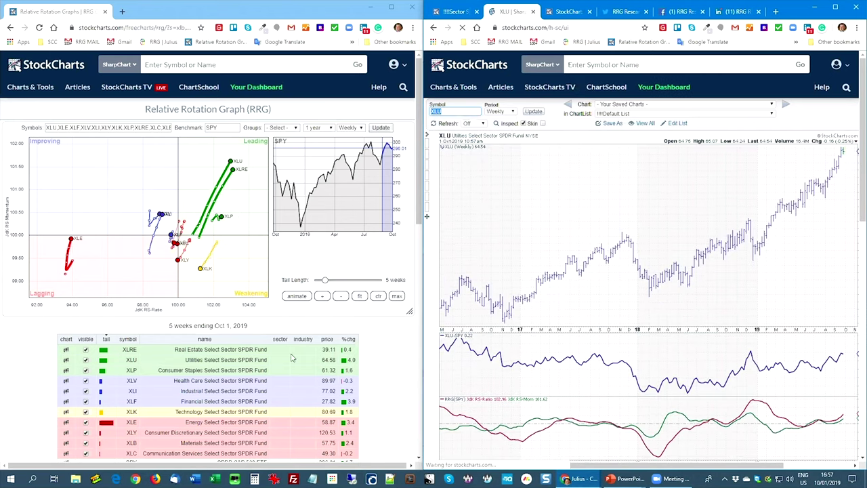
{"action": "scroll", "coordinate": [518, 265], "scroll_direction": "down", "scroll_amount": 5}
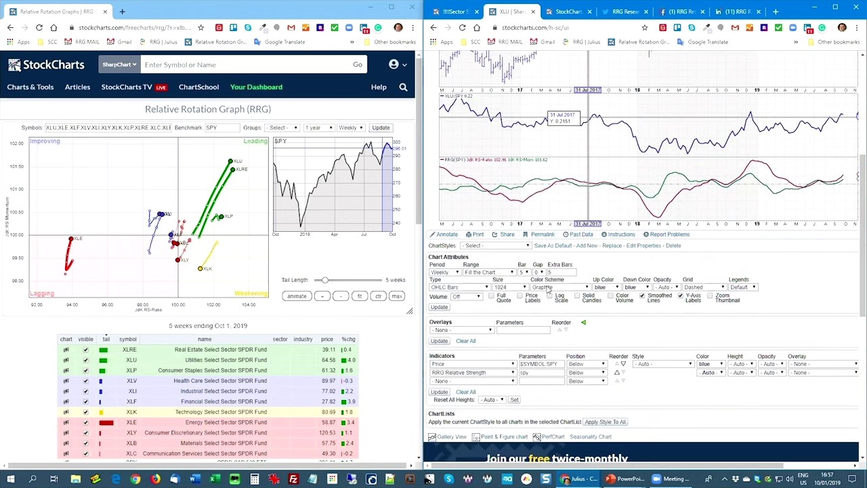
{"action": "left_click", "coordinate": [518, 262]}
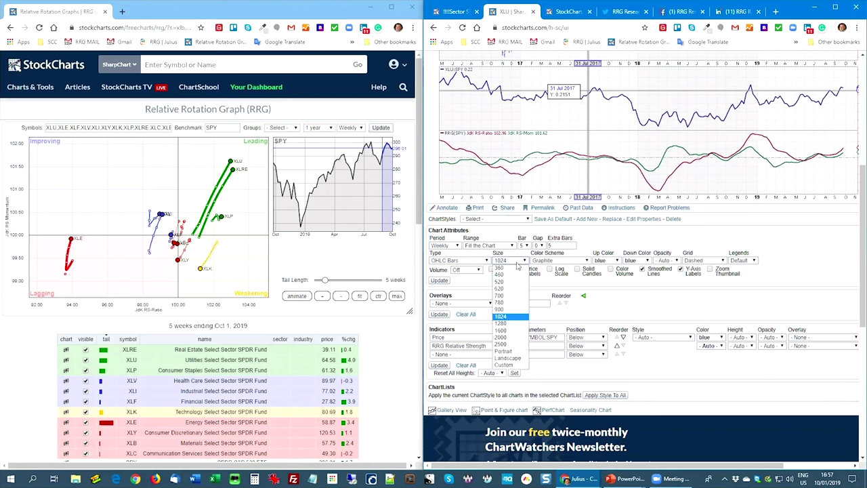
{"action": "left_click", "coordinate": [505, 309]}
{"action": "left_click", "coordinate": [439, 280]}
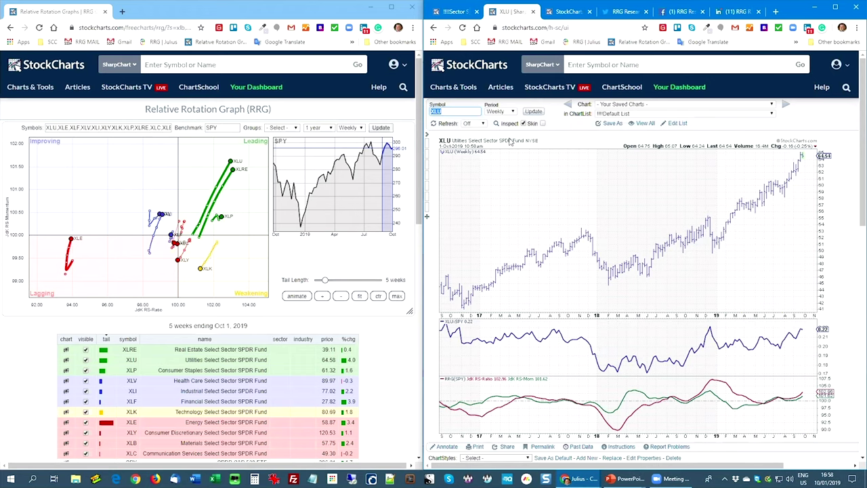
Step: Change the chart symbol to XLRE and try to chart the symbol XLRP
{"action": "type", "text": "XLRE"}
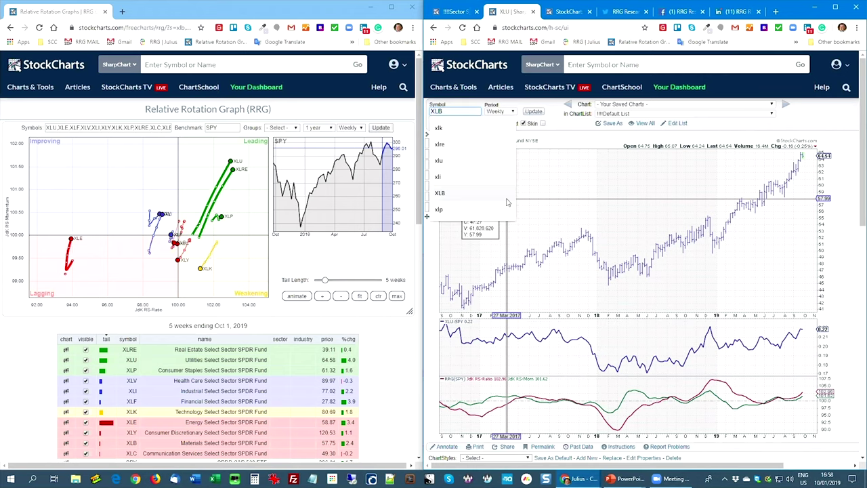
{"action": "key", "text": "Return"}
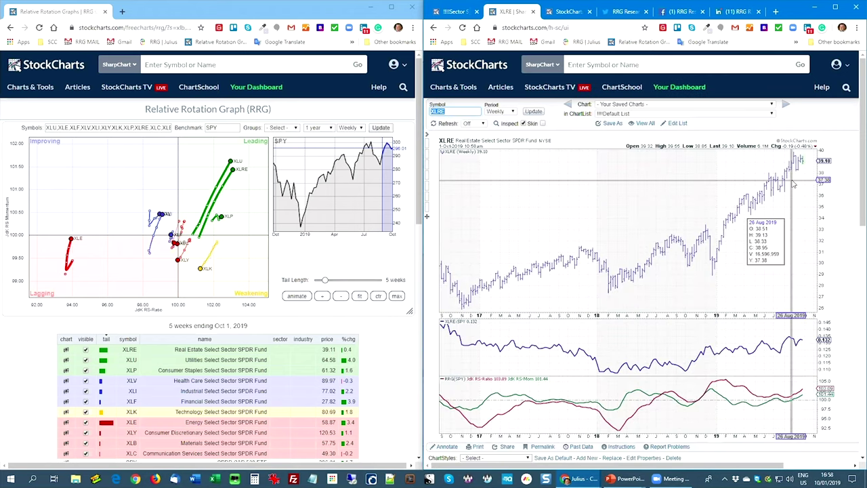
{"action": "left_click", "coordinate": [459, 110]}
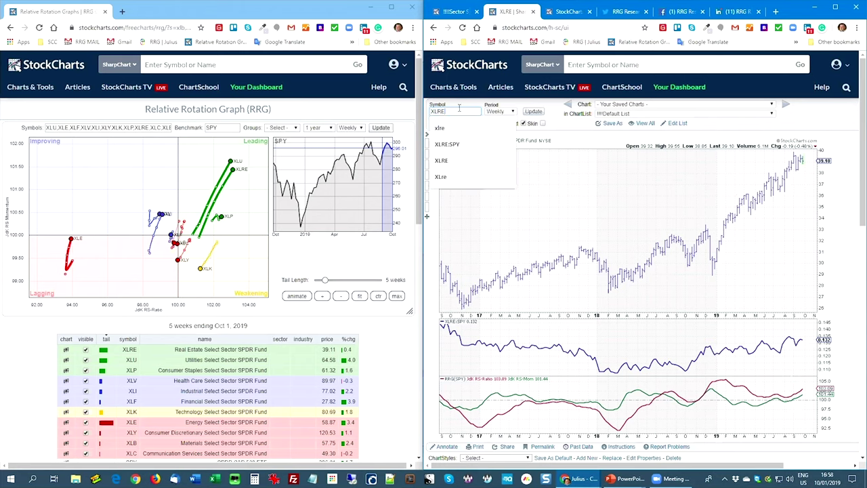
{"action": "key", "text": "Return"}
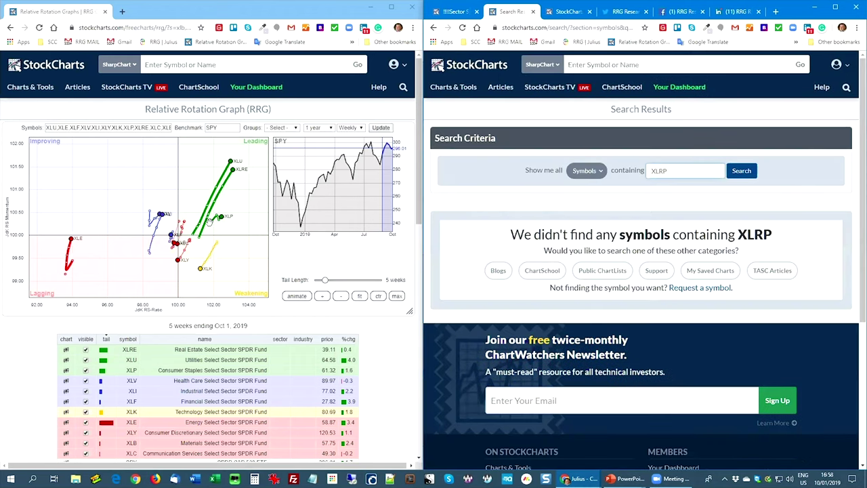
Step: Correct the symbol search term to XLP and search the symbols again
{"action": "left_click", "coordinate": [678, 172]}
{"action": "key", "text": "BackSpace"}
{"action": "key", "text": "BackSpace"}
{"action": "type", "text": "P"}
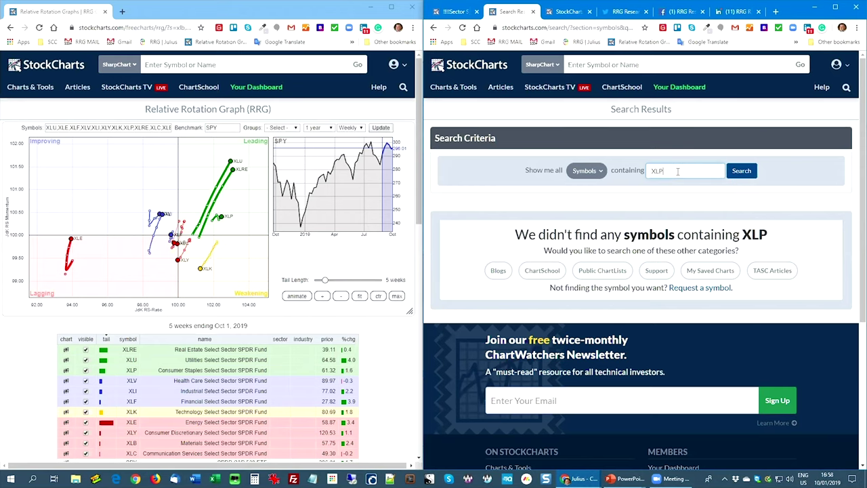
{"action": "key", "text": "Return"}
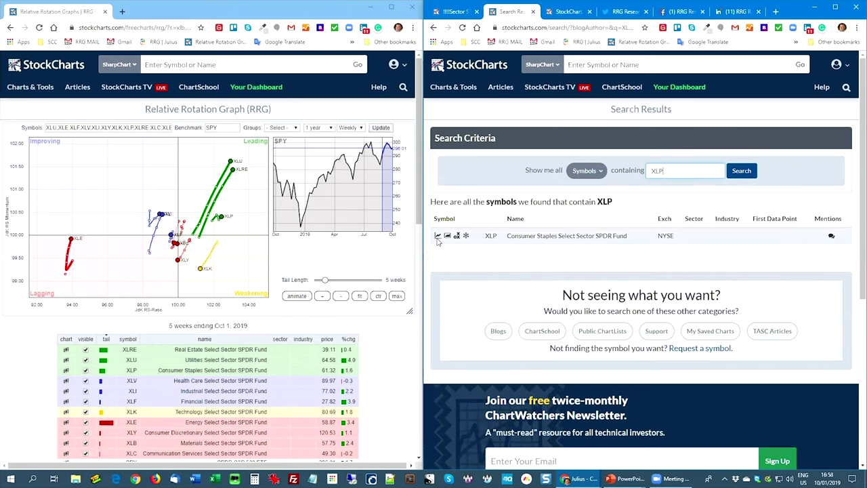
{"action": "left_click", "coordinate": [669, 173]}
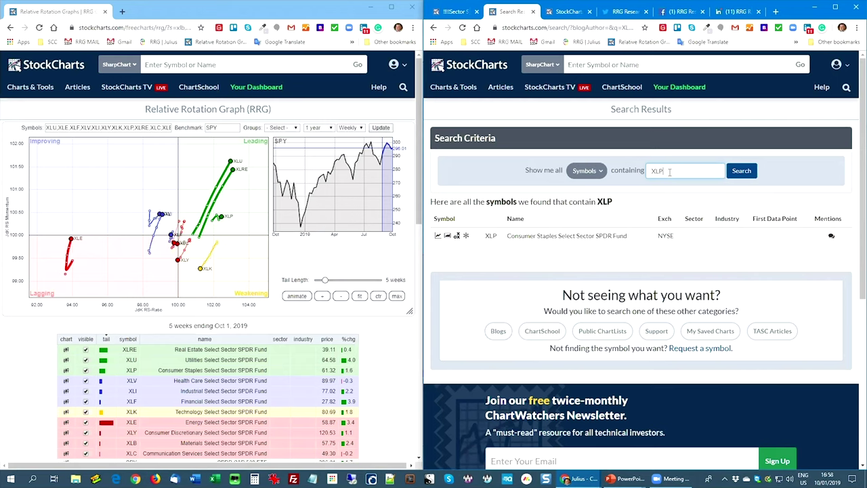
Step: Return to the weekly XLRE SharpChart and change the chart symbol to XLP
{"action": "left_click", "coordinate": [433, 28]}
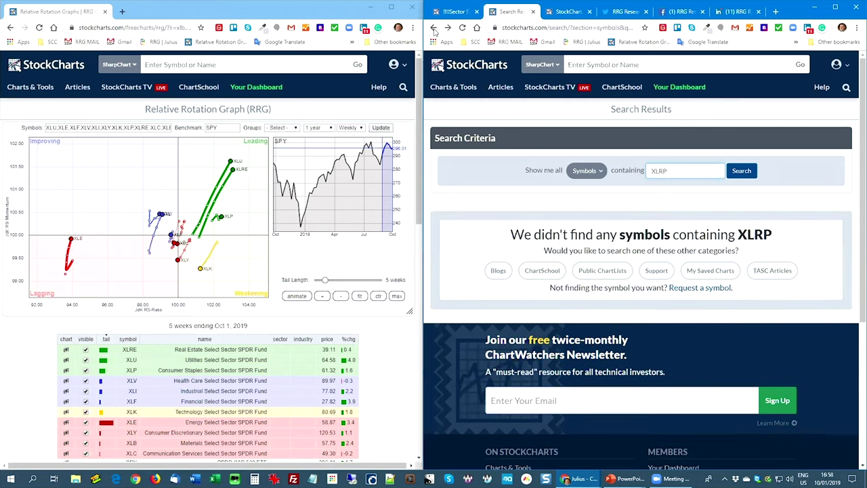
{"action": "left_click", "coordinate": [434, 28]}
{"action": "left_click", "coordinate": [460, 112]}
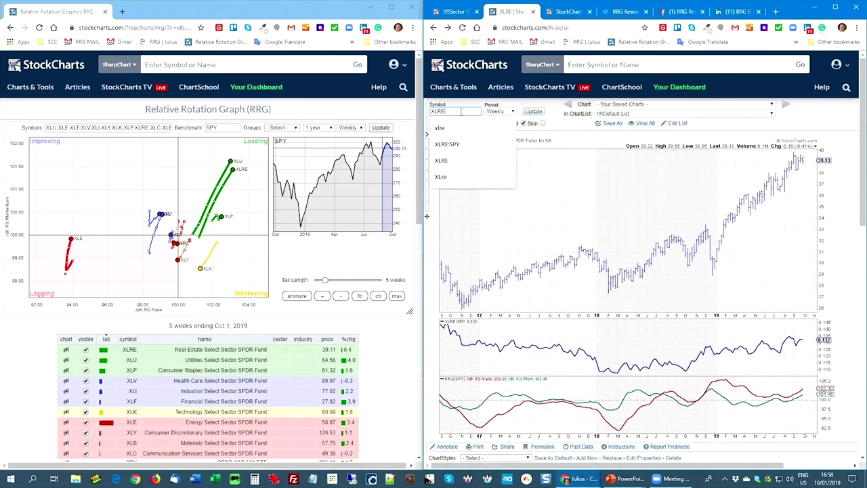
{"action": "key", "text": "BackSpace"}
{"action": "type", "text": "P"}
{"action": "key", "text": "Return"}
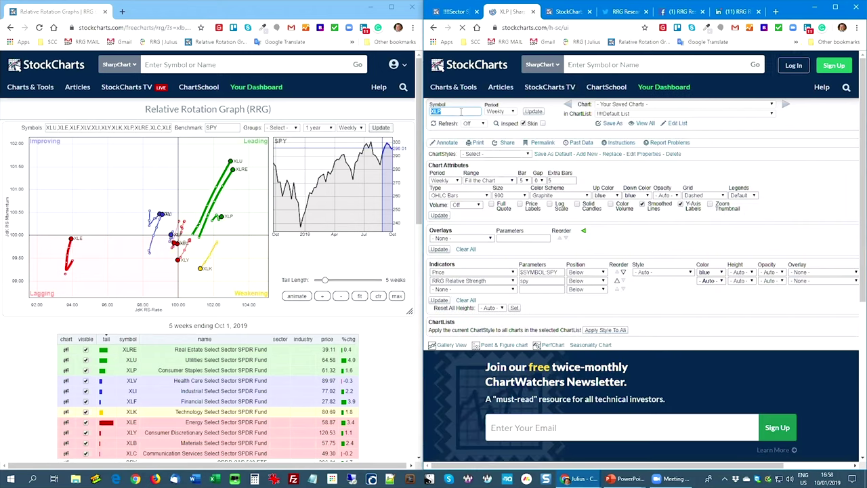